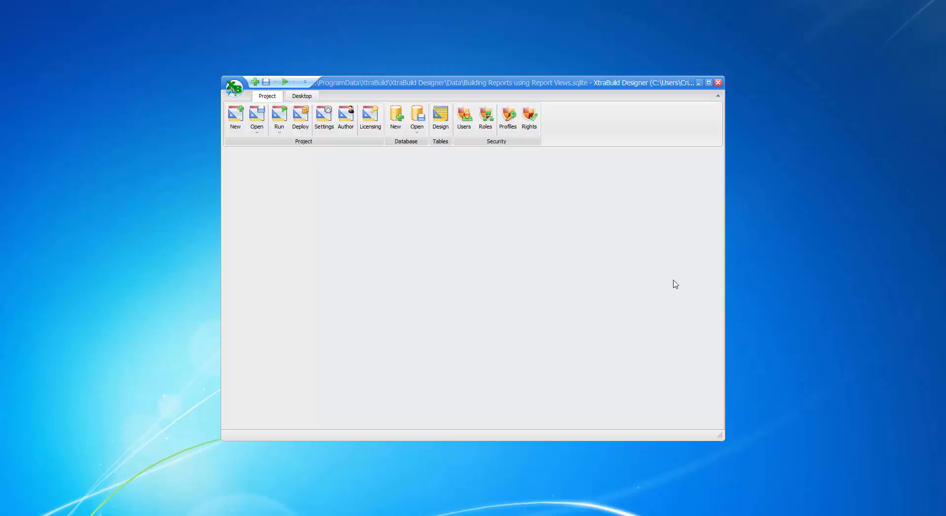
- Create a new database table named My Company Details in the project's table design
left_click(441, 118)
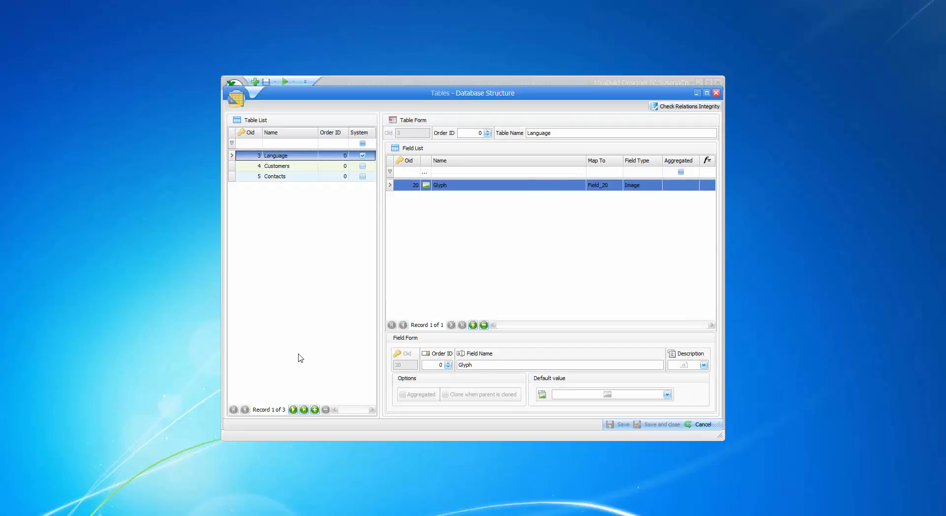
left_click(315, 410)
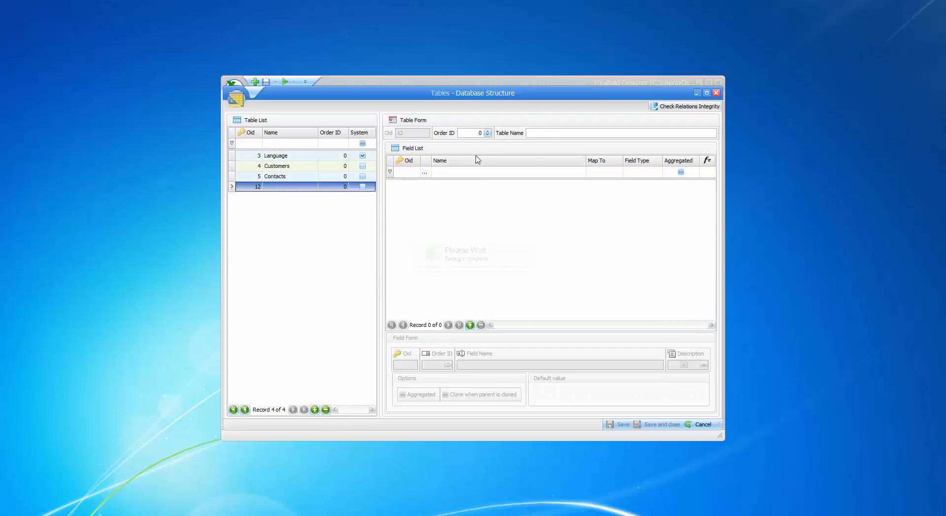
left_click(545, 131)
type("My ")
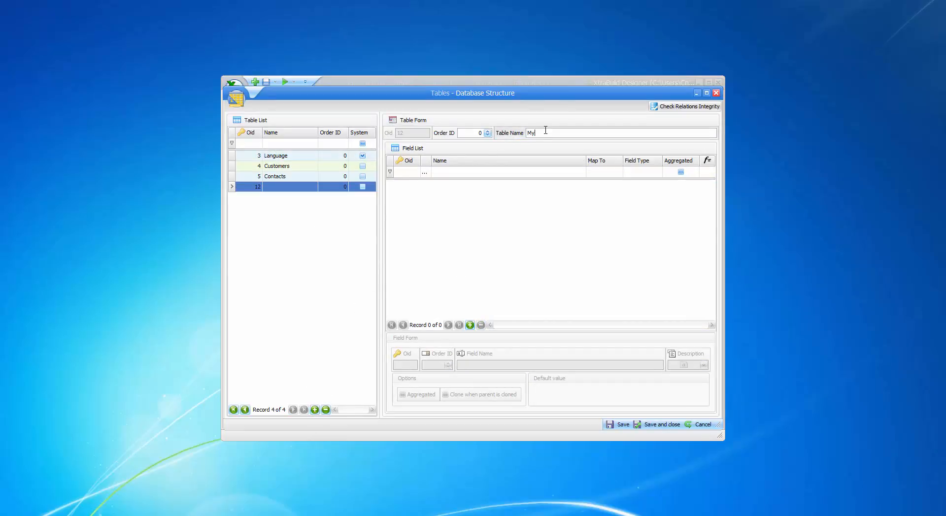
type("Company Details")
- Add a single-line text field named VAT Number to the My Company Details table
left_click(470, 326)
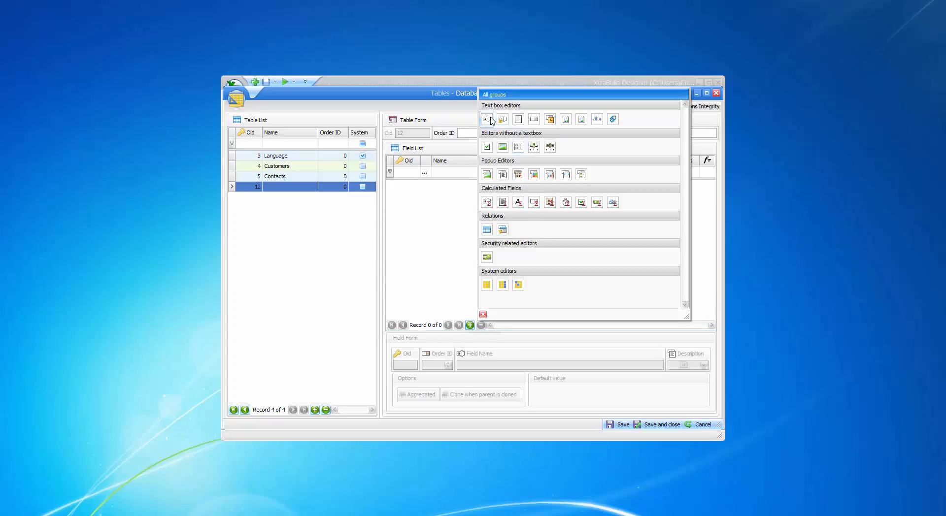
left_click(489, 119)
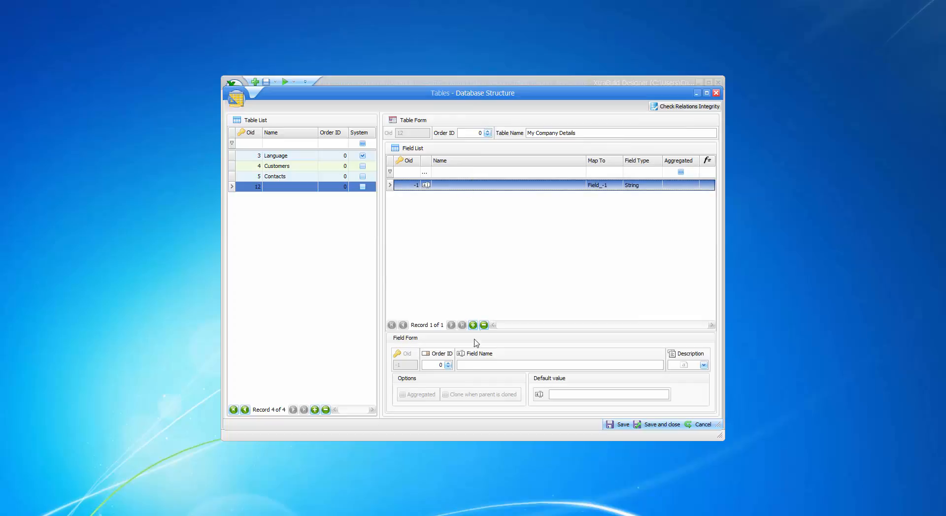
left_click(472, 365)
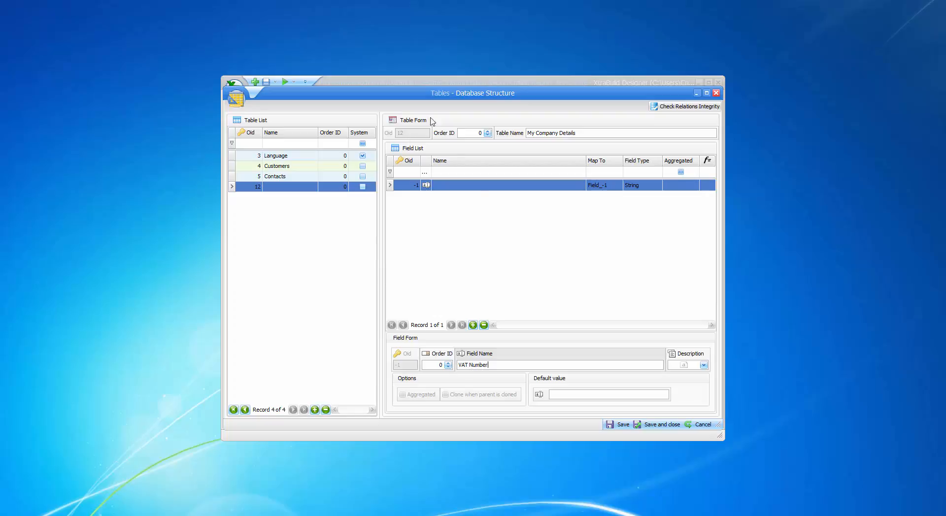
left_click(466, 259)
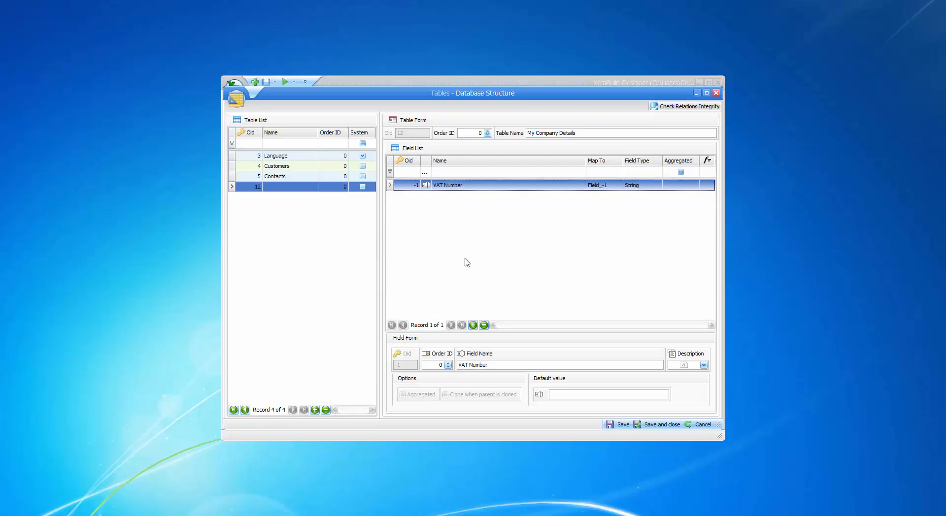
- Add a multi-line text field named Address to the My Company Details table
left_click(473, 325)
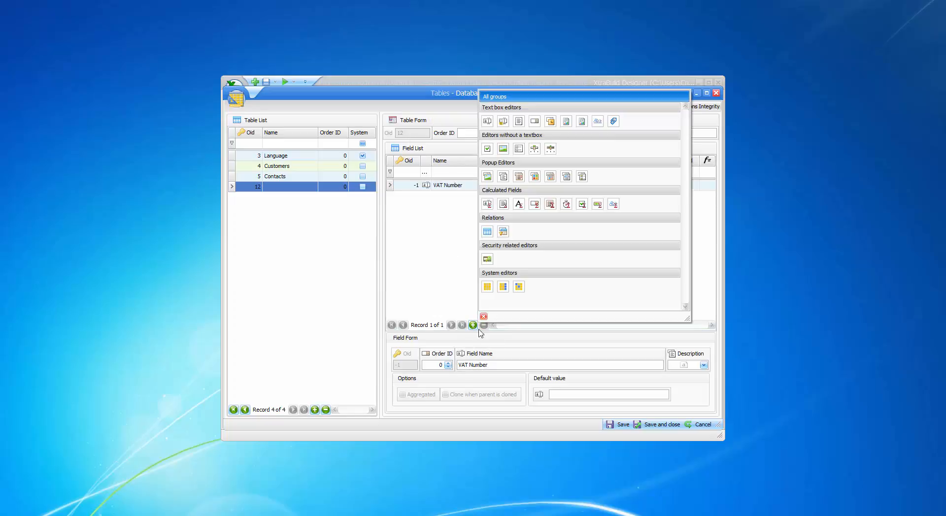
left_click(519, 121)
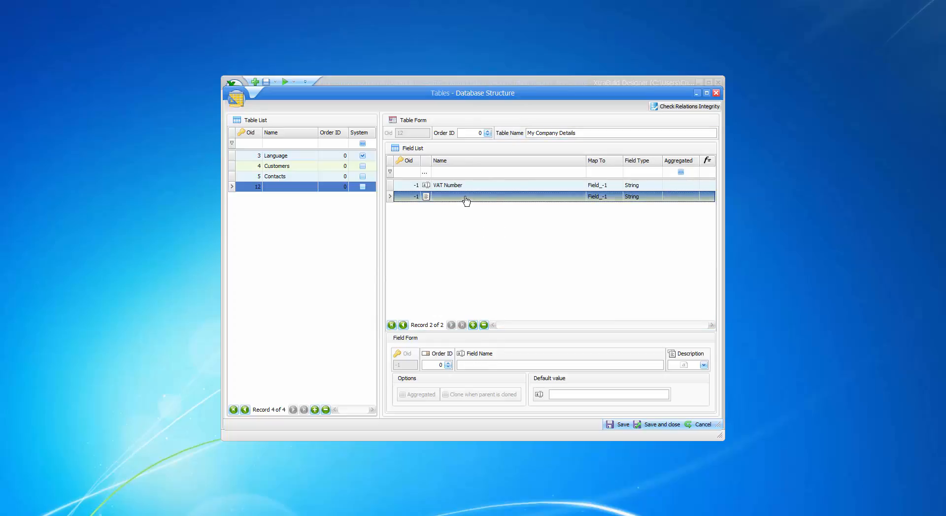
left_click(509, 365)
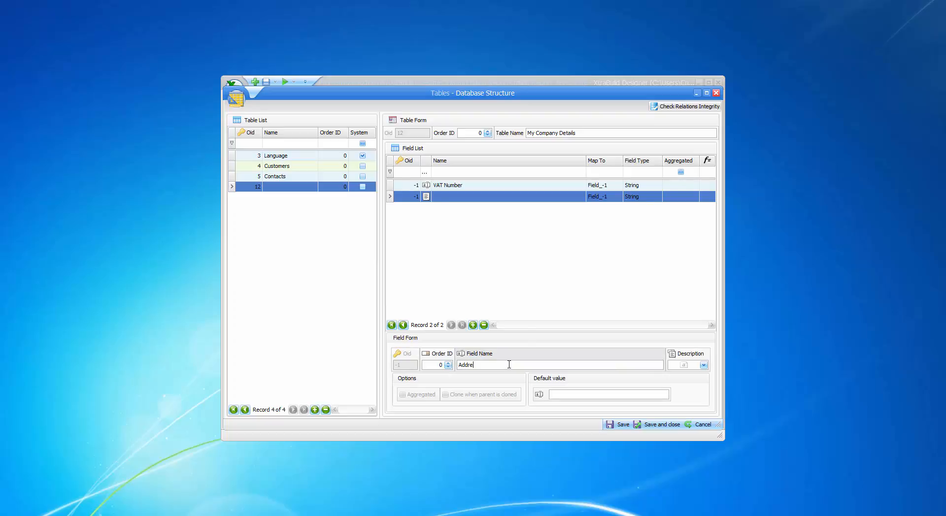
left_click(462, 269)
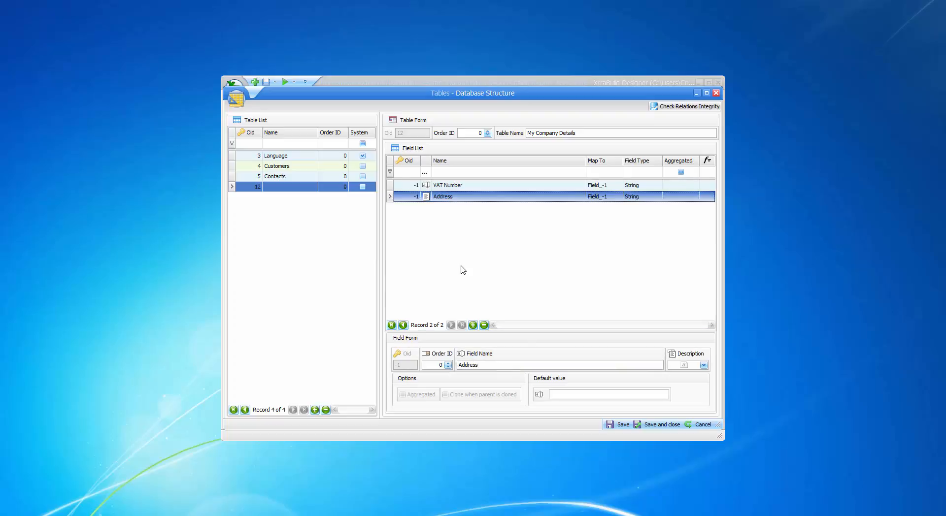
- Add an image field named Logo to the My Company Details table, then save and close the database structure
left_click(473, 326)
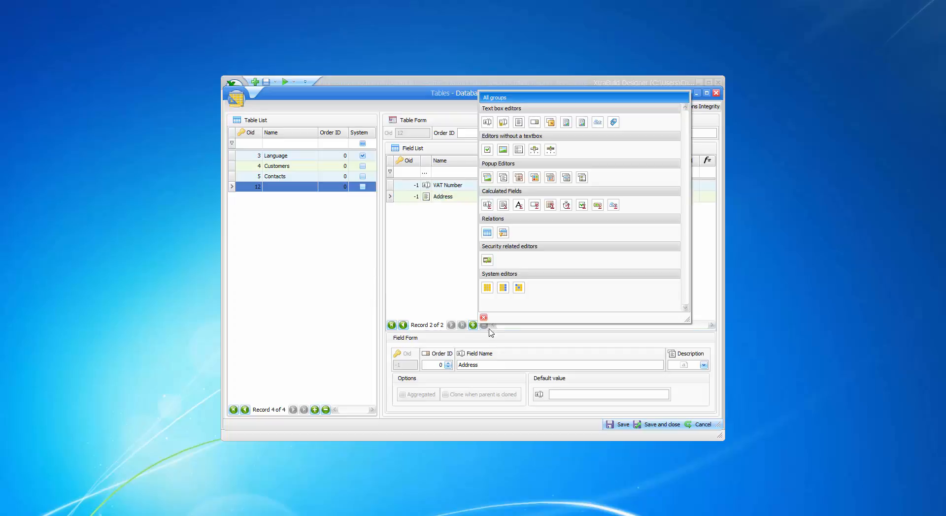
left_click(504, 153)
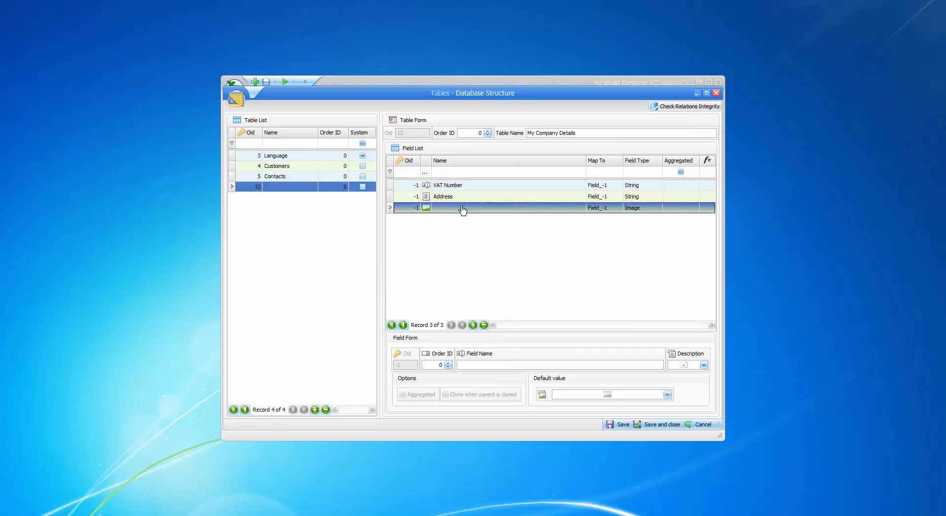
left_click(482, 365)
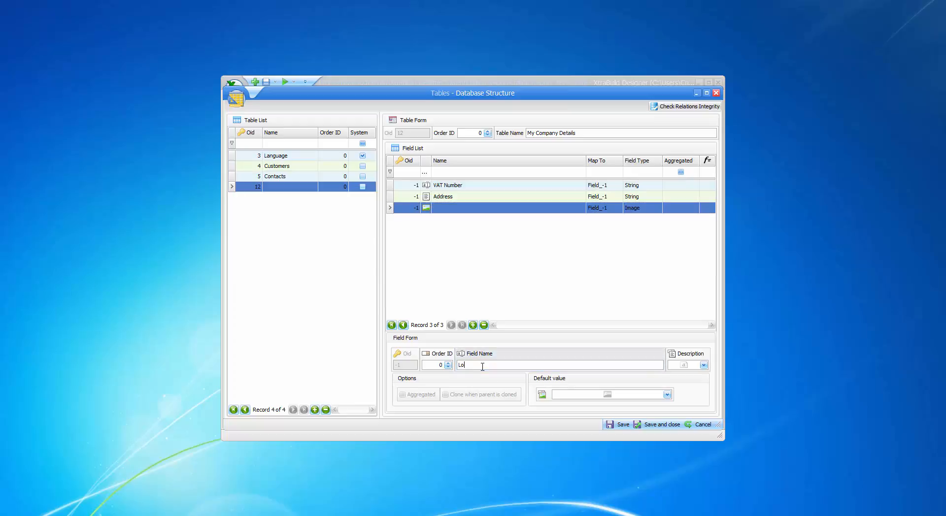
left_click(434, 262)
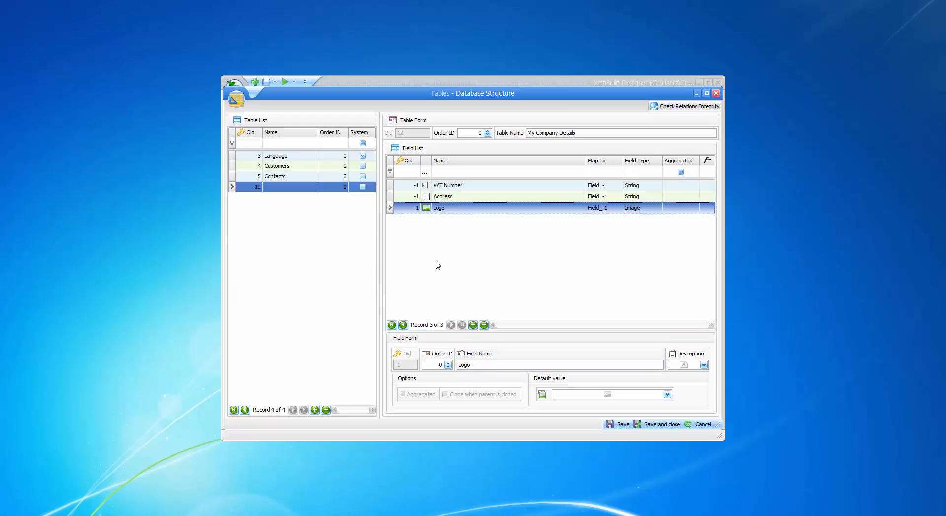
left_click(618, 426)
left_click(660, 425)
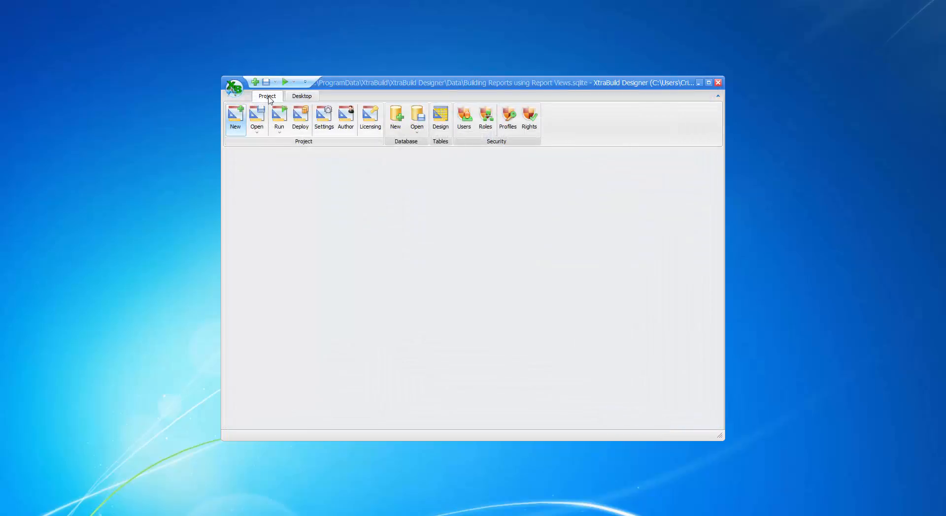
- Create a new form view based on the My Company Details table
left_click(305, 97)
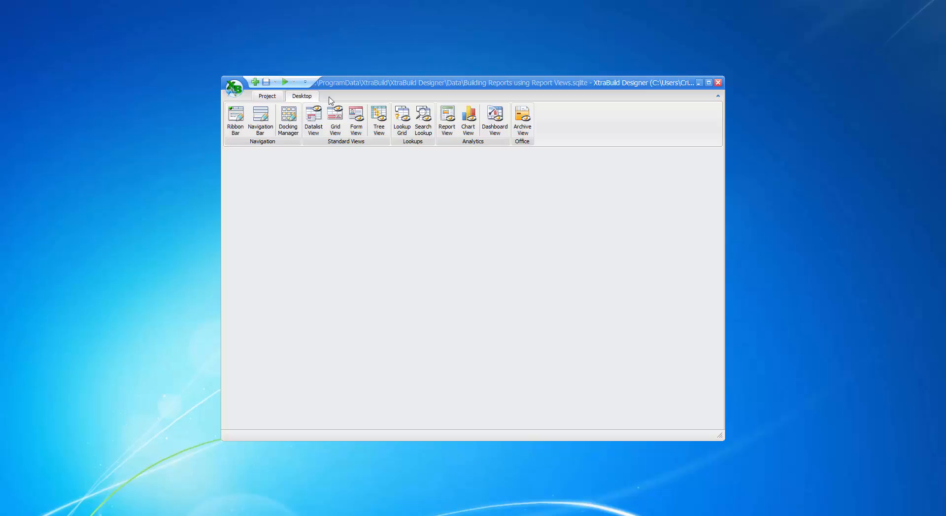
left_click(354, 125)
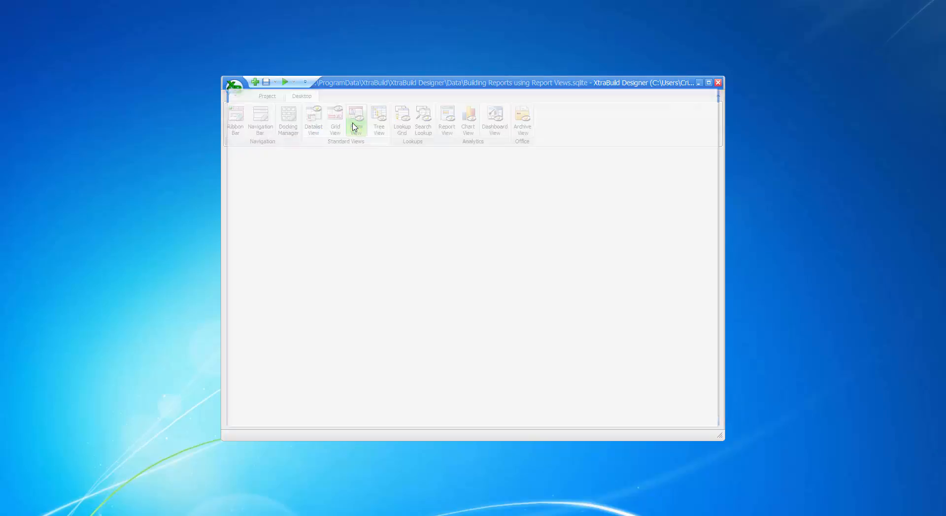
left_click(314, 408)
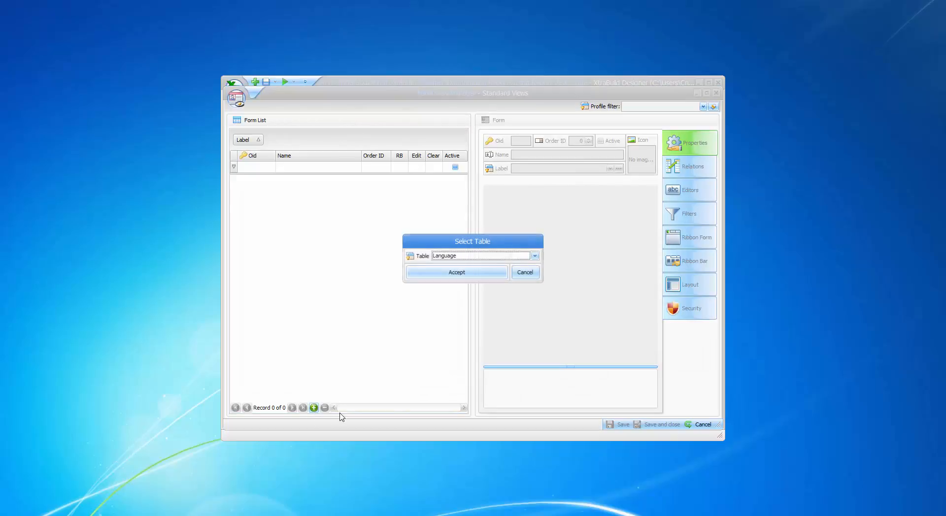
left_click(454, 253)
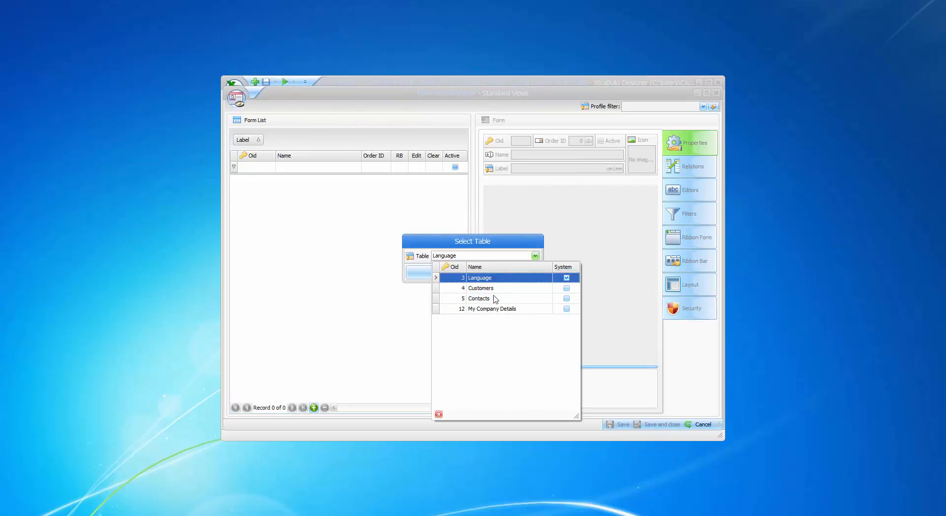
left_click(491, 309)
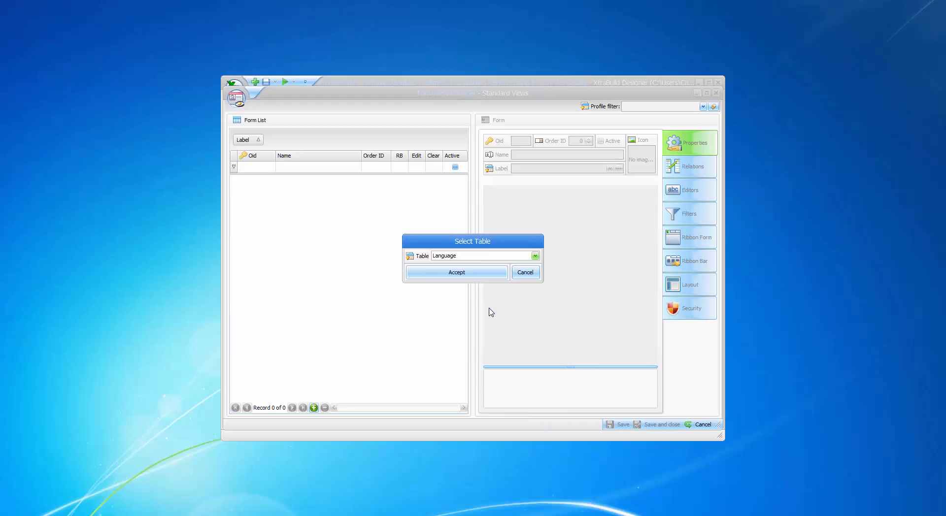
left_click(457, 273)
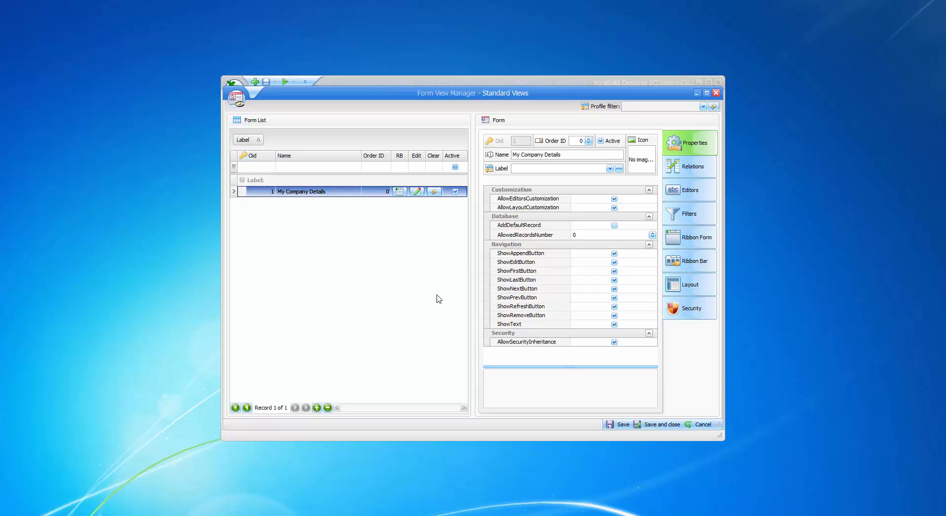
- Enable AddDefaultRecord and set AllowedRecordsNumber to 1 for the My Company Details form, then save it
left_click(615, 227)
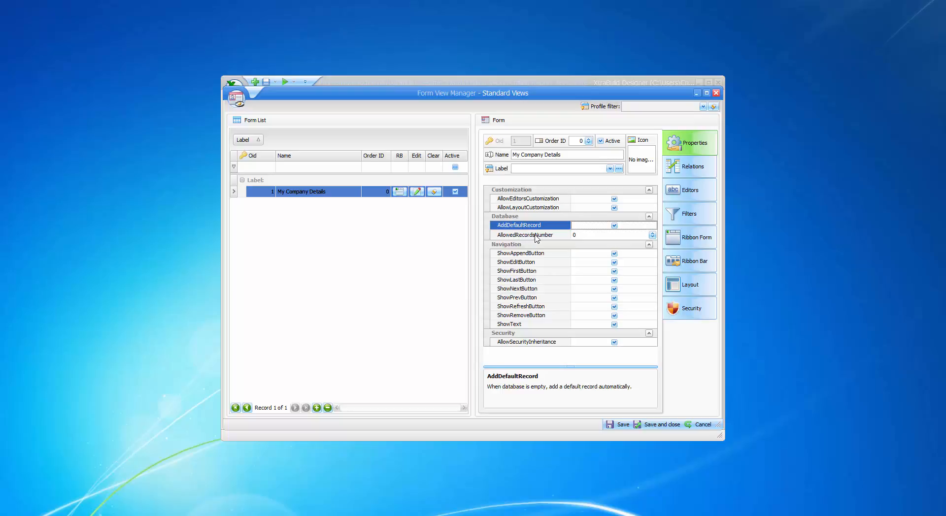
left_click(652, 235)
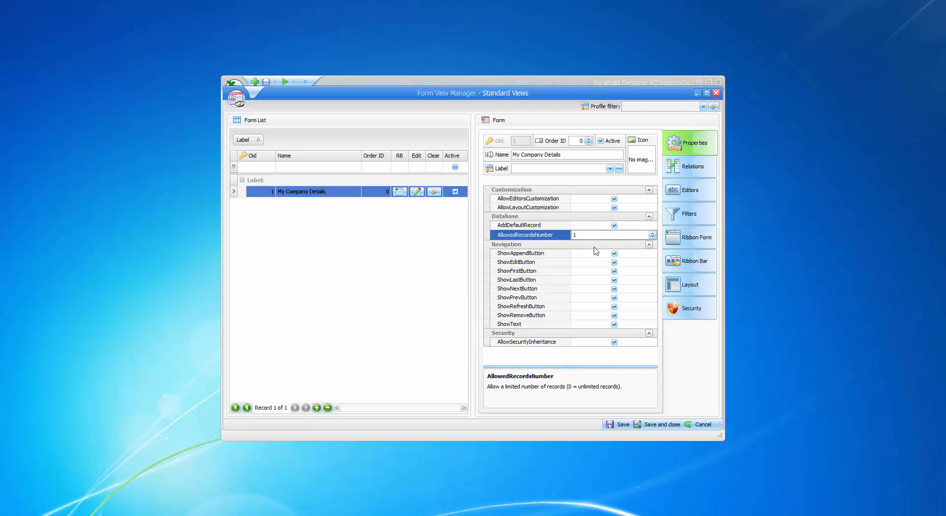
left_click(613, 426)
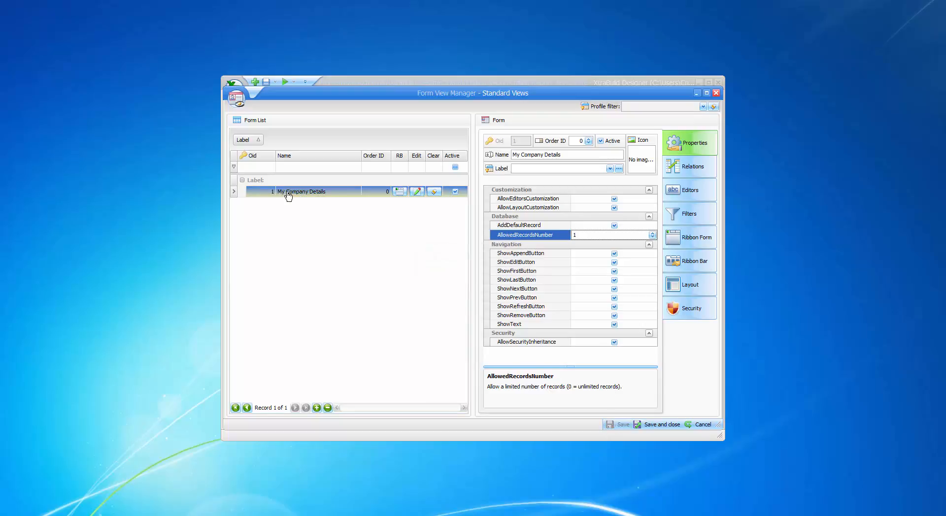
- Open the My Company Details form for layout customization and place the Oid and Name fields side by side in the first row
left_click(417, 192)
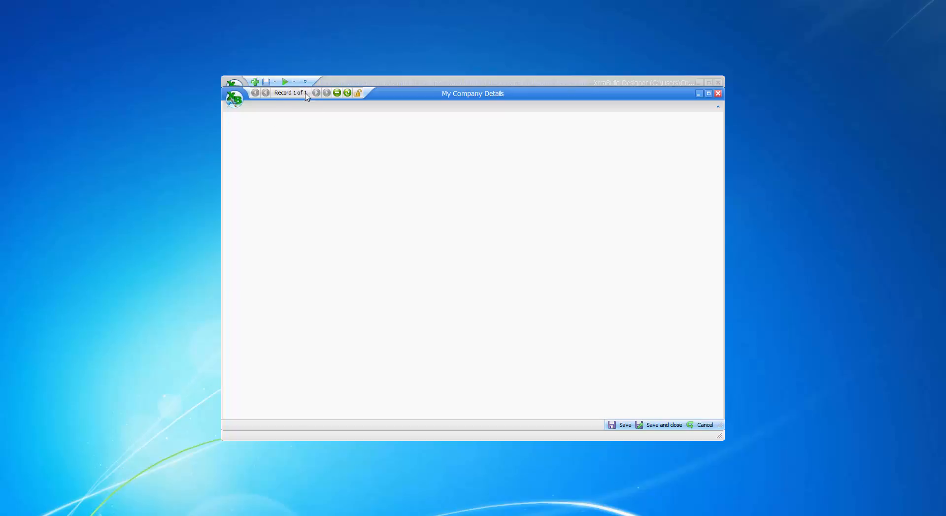
right_click(483, 184)
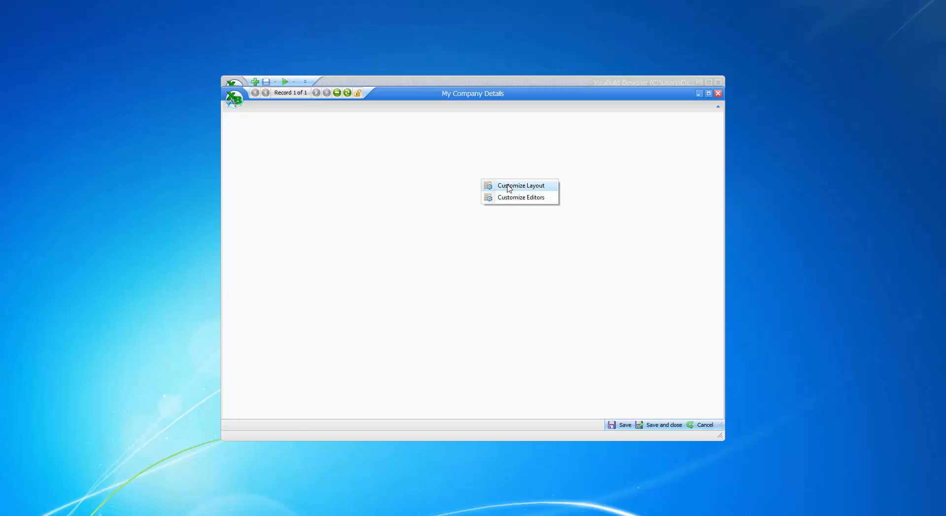
left_click(519, 191)
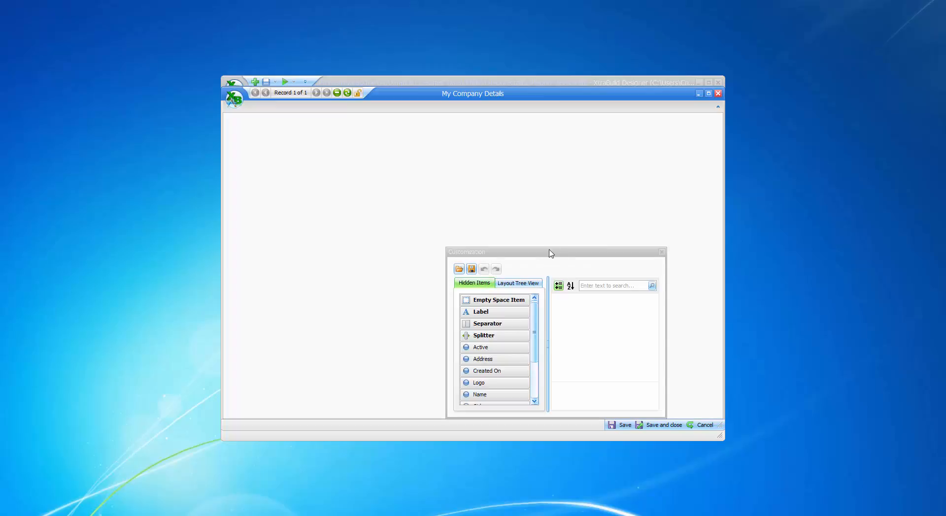
left_click_drag(549, 253, 716, 239)
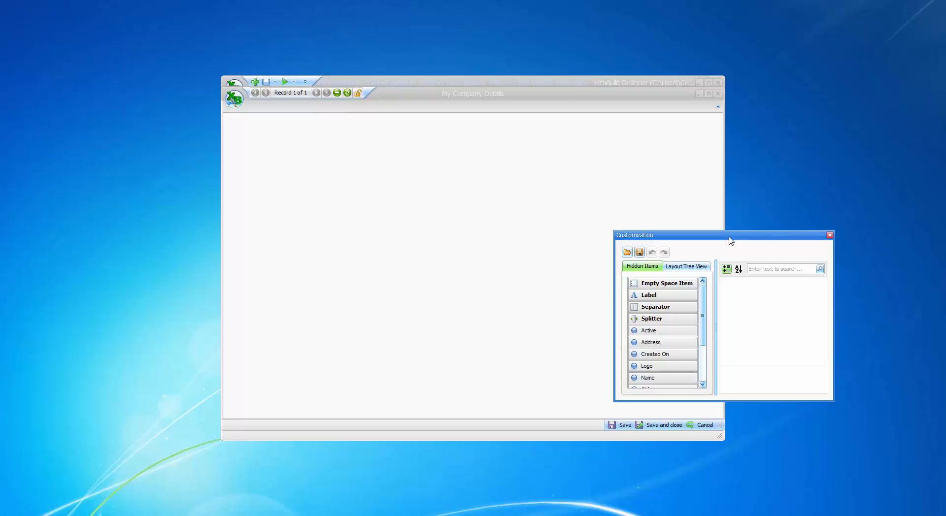
scroll(703, 299, "down", 3)
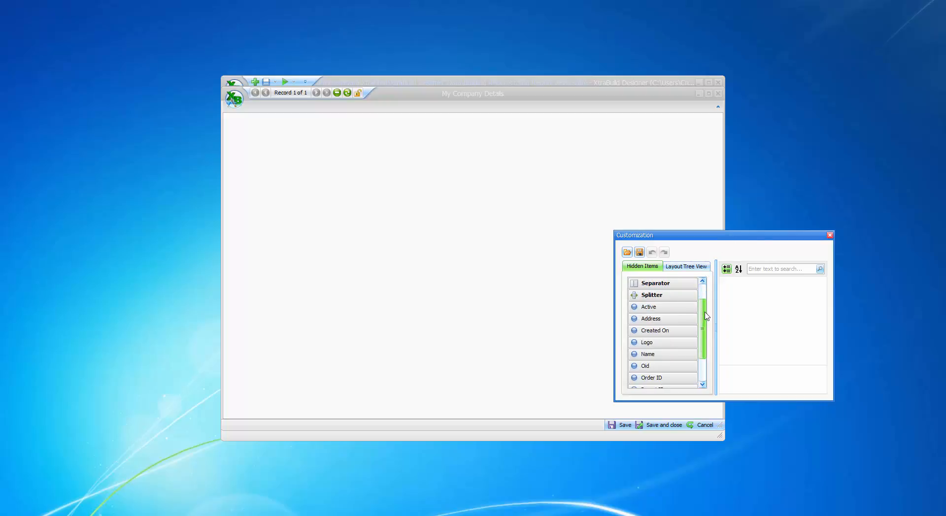
left_click_drag(653, 359, 286, 130)
left_click_drag(648, 379, 292, 116)
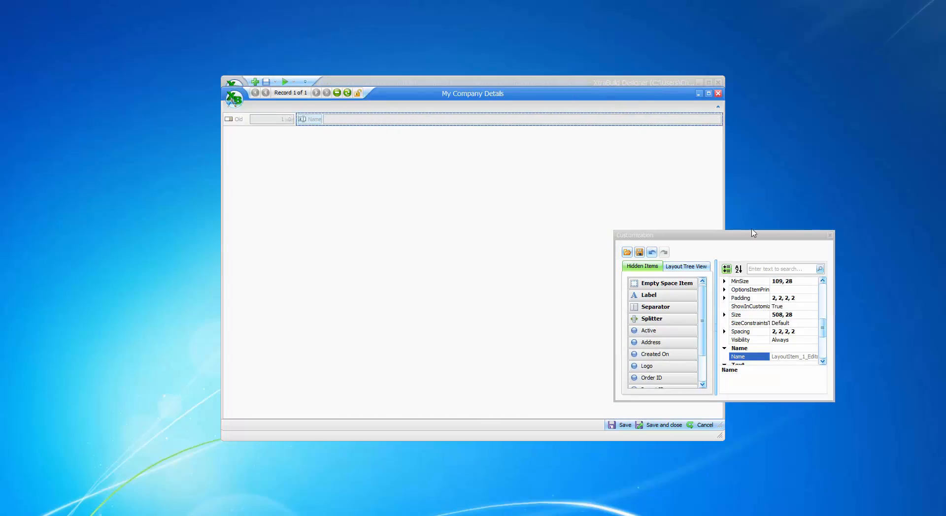
- Place the VAT Number, Address and Logo fields in separate full-width rows below Oid and Name
left_click_drag(704, 350, 373, 149)
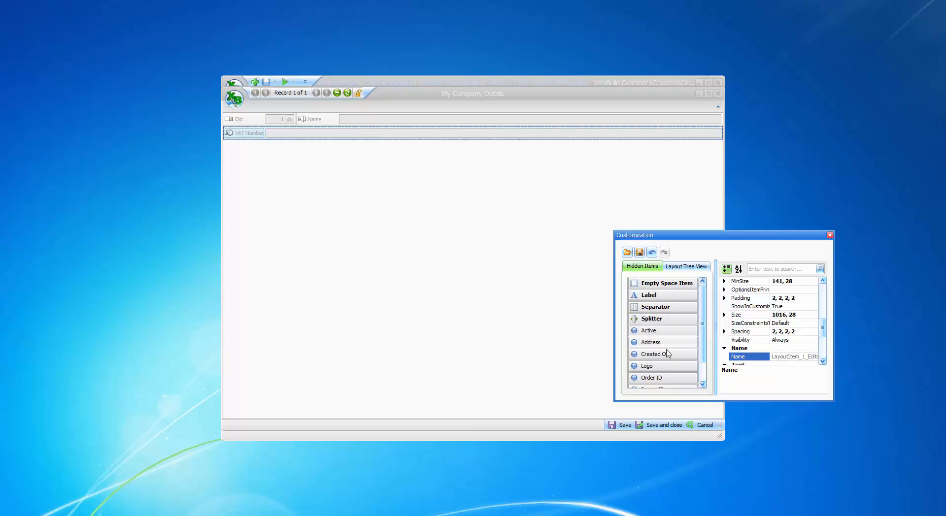
left_click_drag(682, 345, 372, 172)
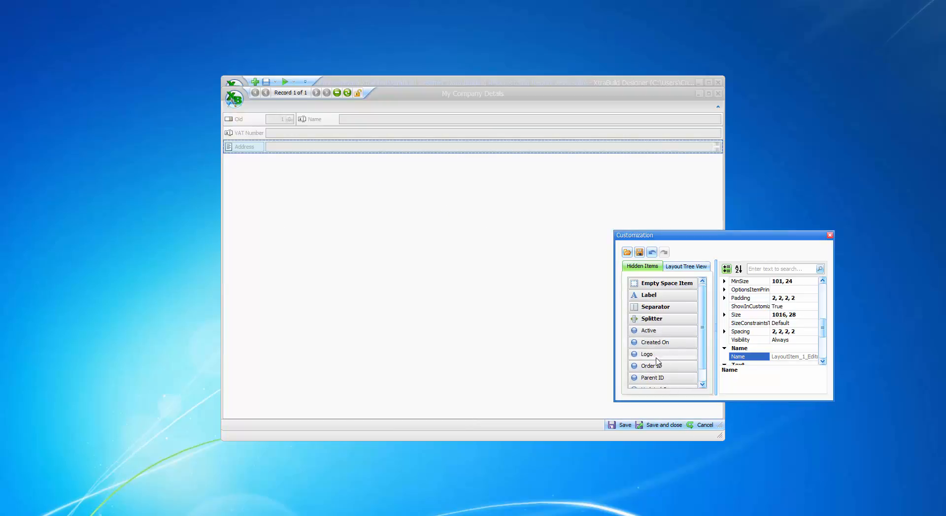
left_click_drag(655, 358, 302, 169)
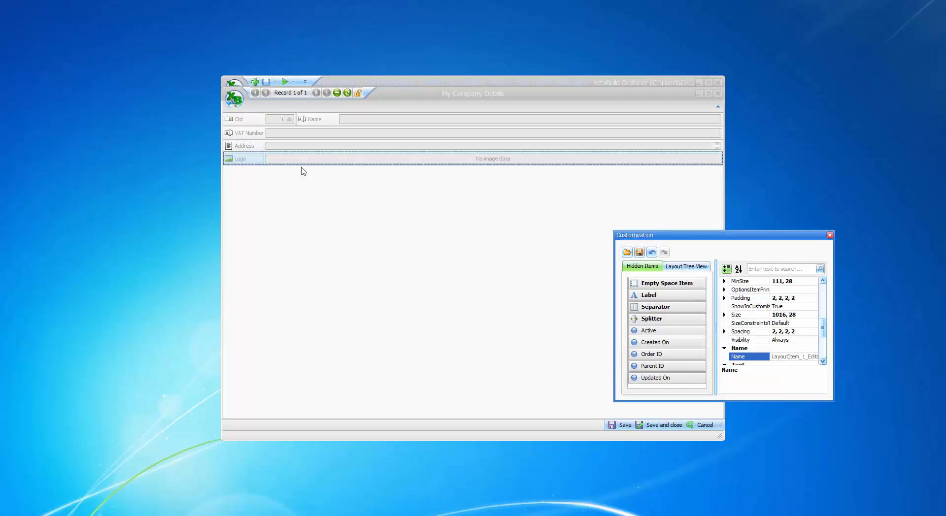
left_click(367, 243)
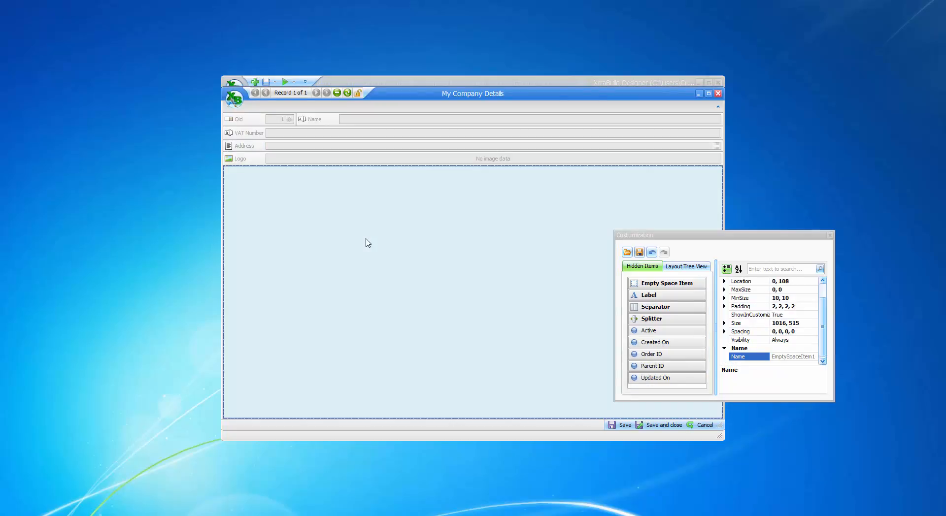
- Hide the empty space item below the Logo field and finish customizing the My Company Details form layout
right_click(377, 244)
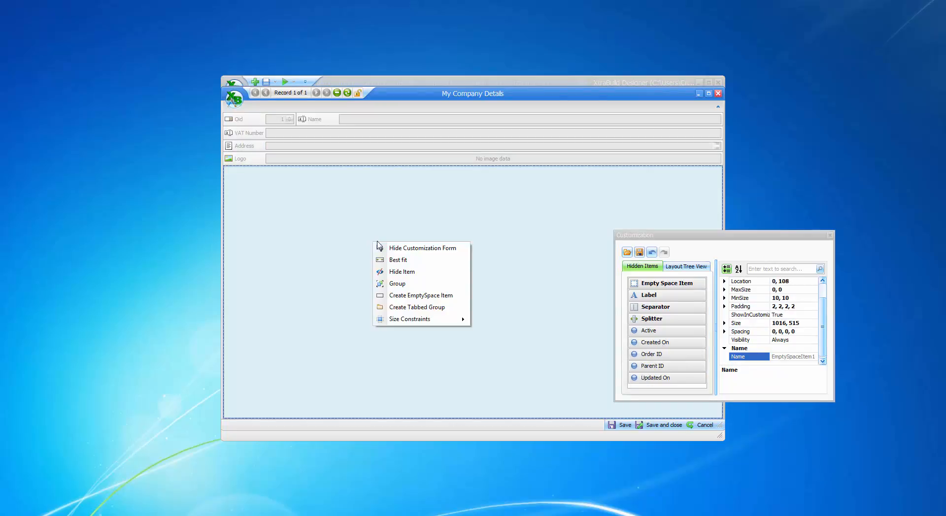
left_click(401, 273)
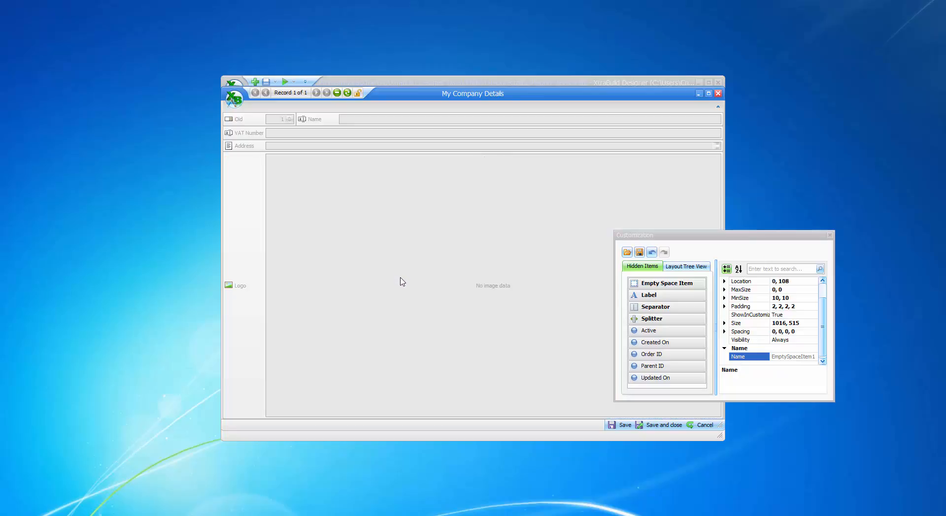
left_click(830, 235)
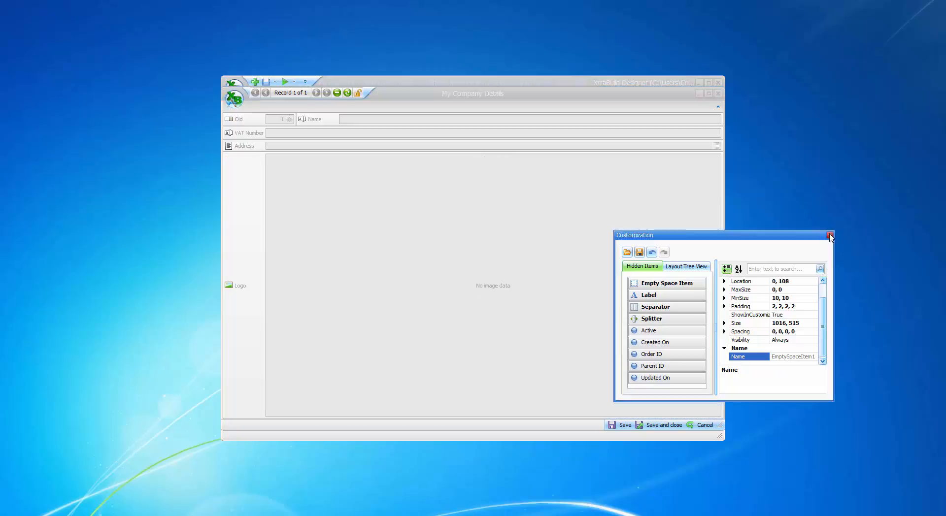
left_click(830, 236)
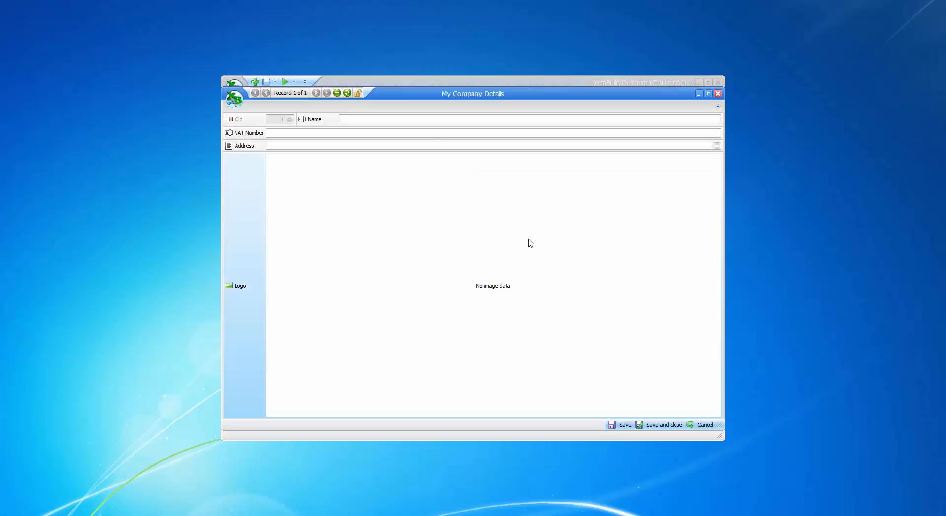
- Enter My Company as the Name and fill in the company's VAT number and address
left_click(354, 119)
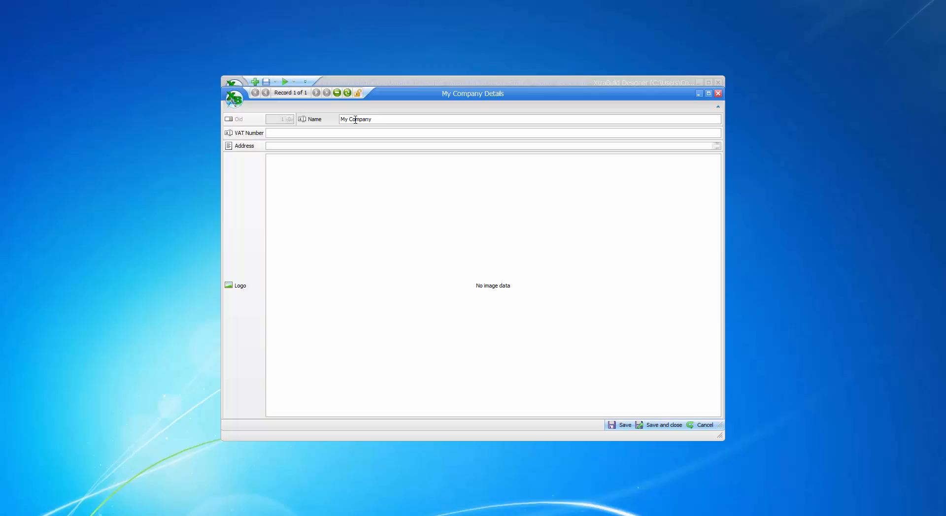
left_click(273, 133)
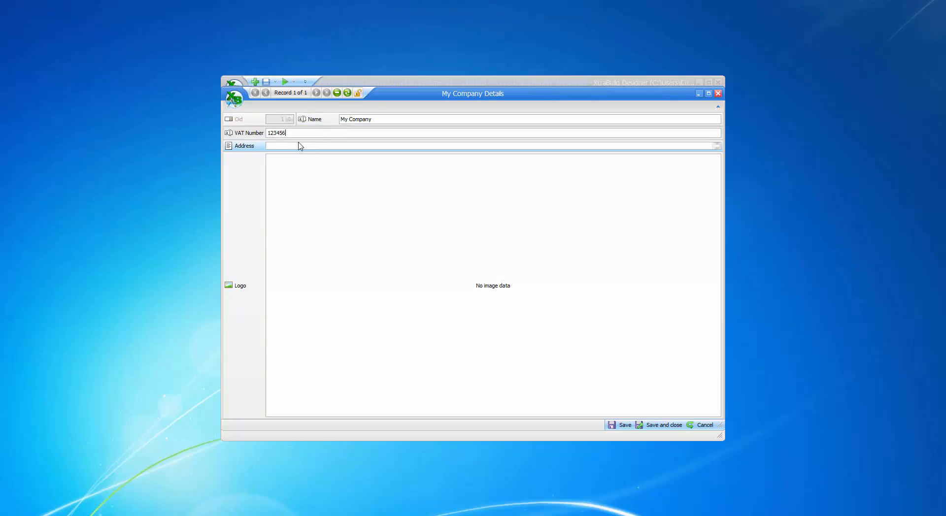
left_click(295, 146)
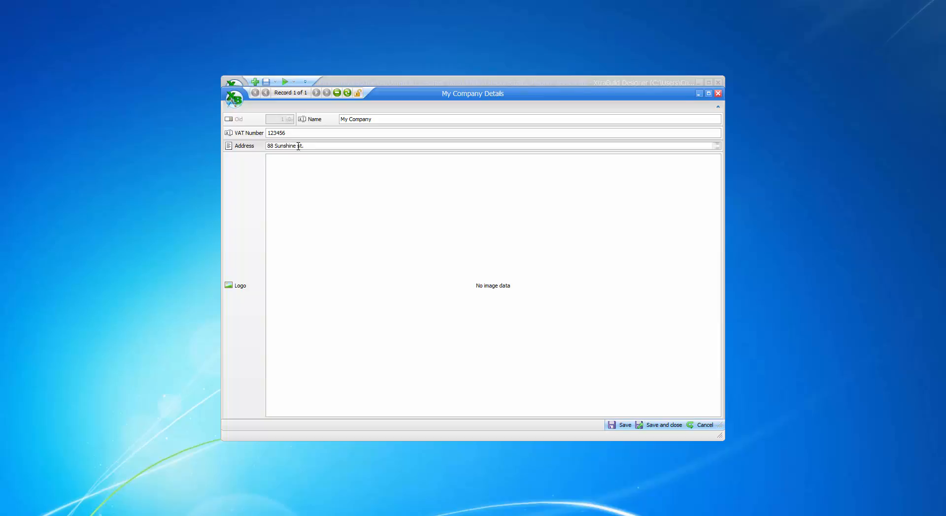
- Load the My Company picture from the Resources folder into the Logo field, then save and close the record
right_click(429, 224)
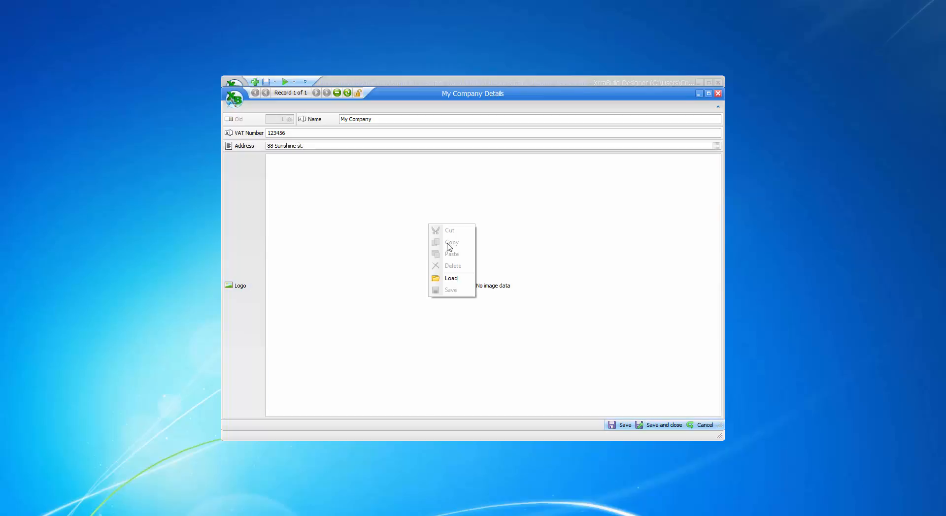
left_click(451, 279)
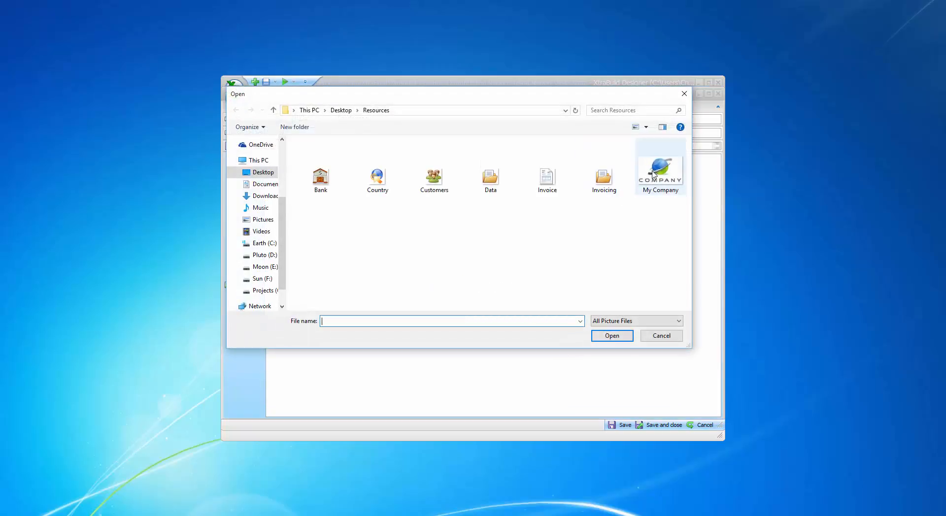
left_click(658, 171)
left_click(612, 334)
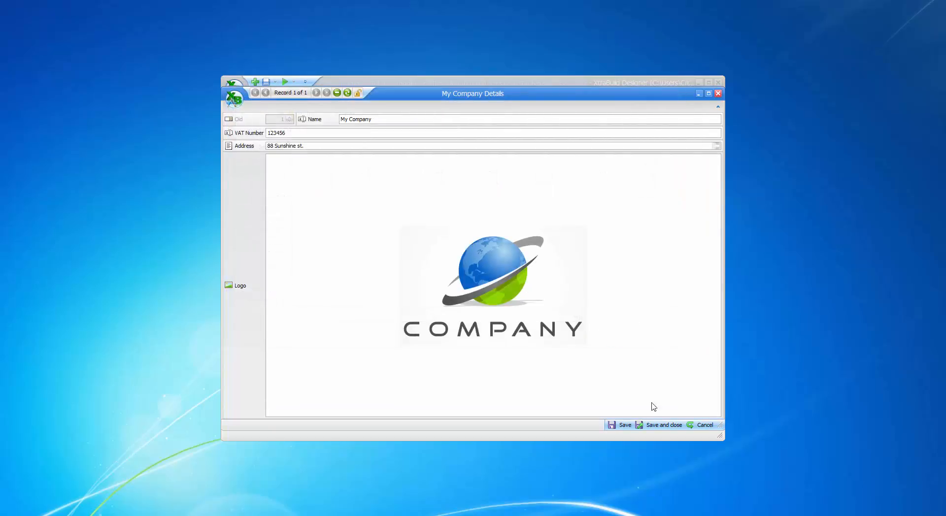
left_click(659, 427)
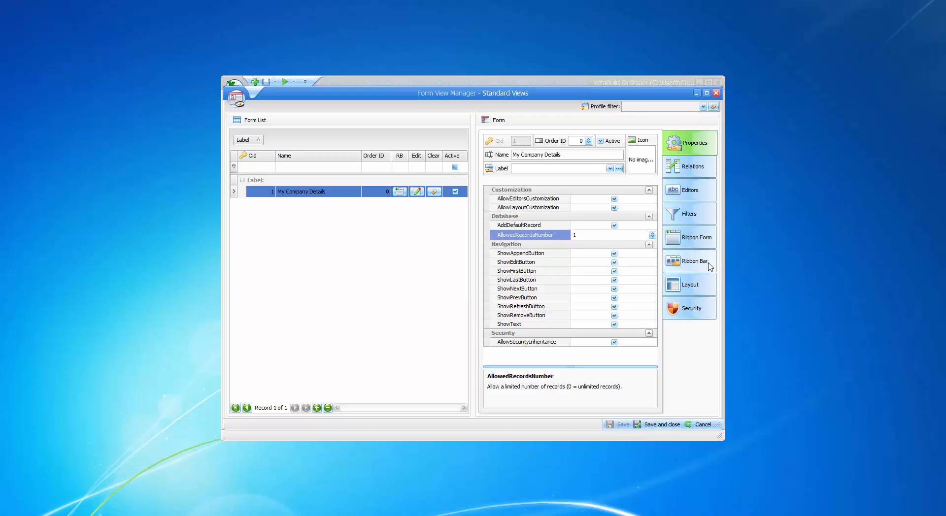
- Set the Size of the My Company Details form to 700, 600 in its Ribbon Form properties
left_click(699, 240)
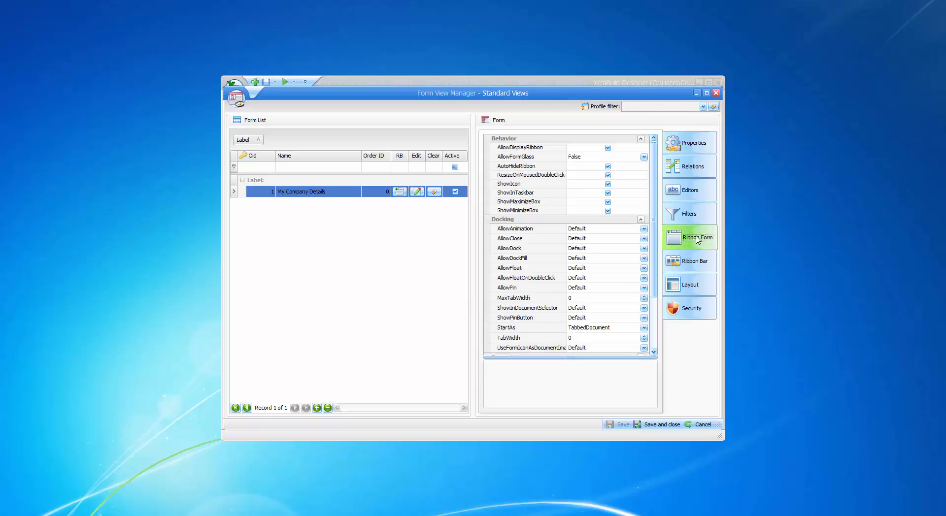
left_click_drag(653, 213, 655, 298)
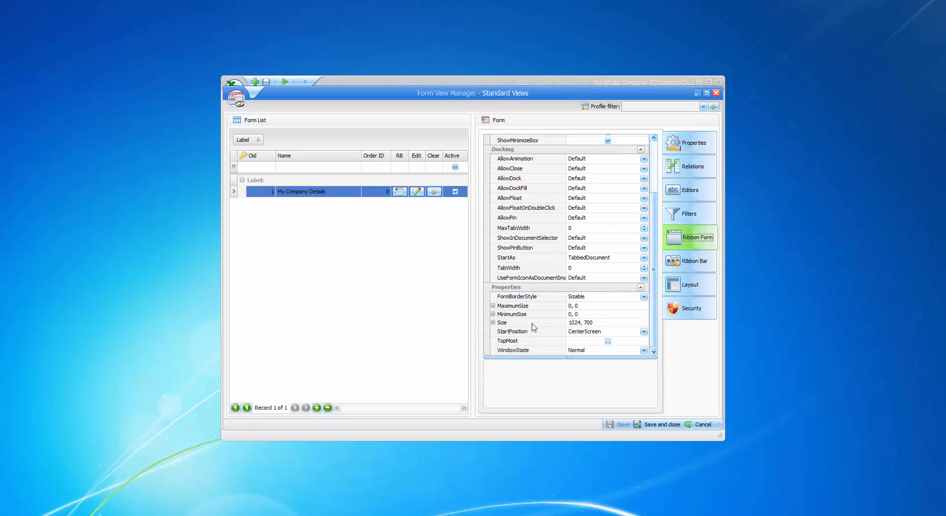
left_click(583, 324)
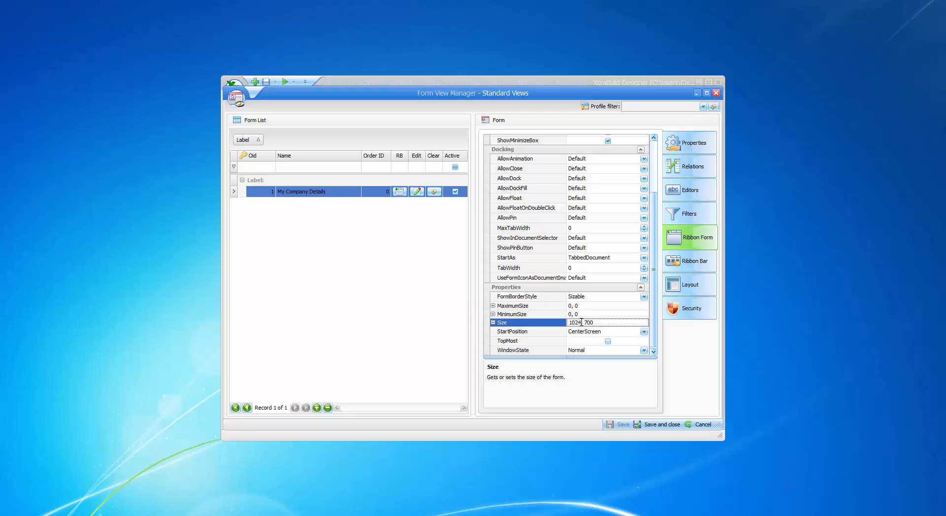
left_click_drag(582, 323, 557, 323)
type("700, 600")
- Open the My Company Details form to check its size, save and close it, and save the form view changes
left_click(418, 192)
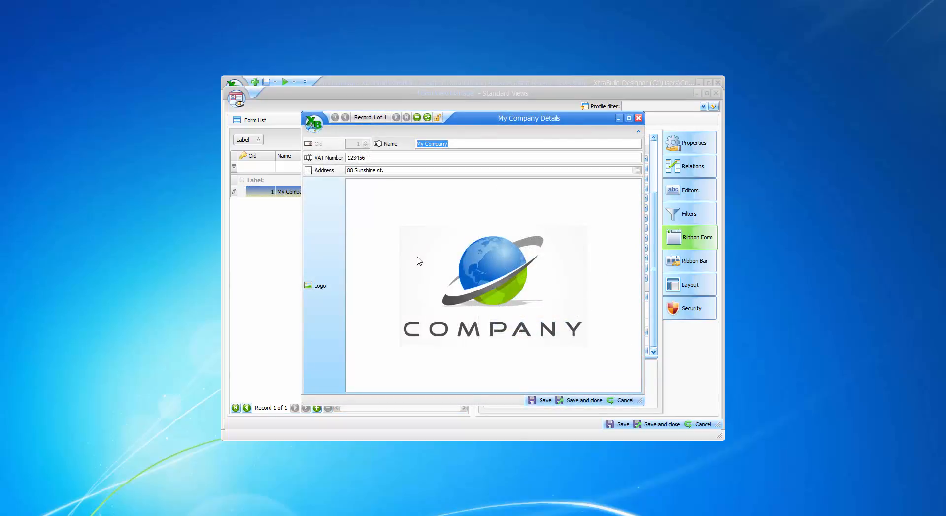
left_click(584, 401)
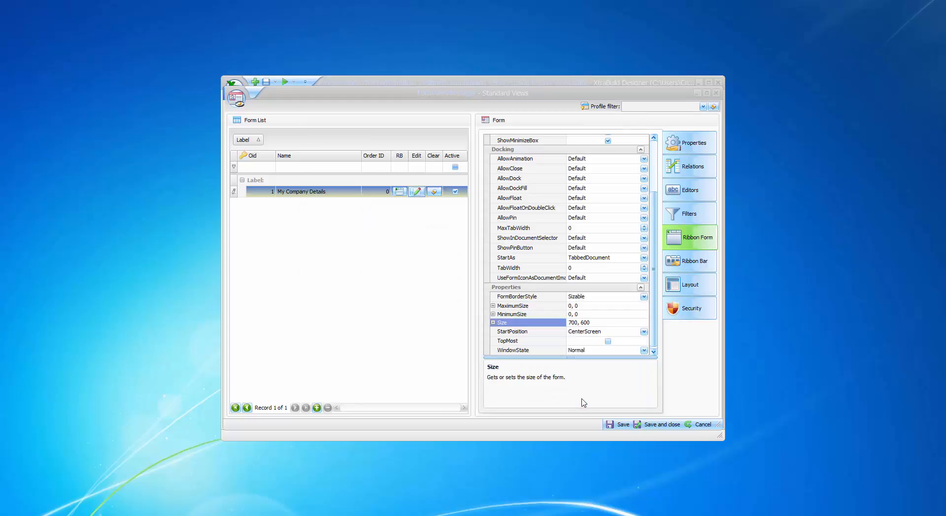
left_click(623, 426)
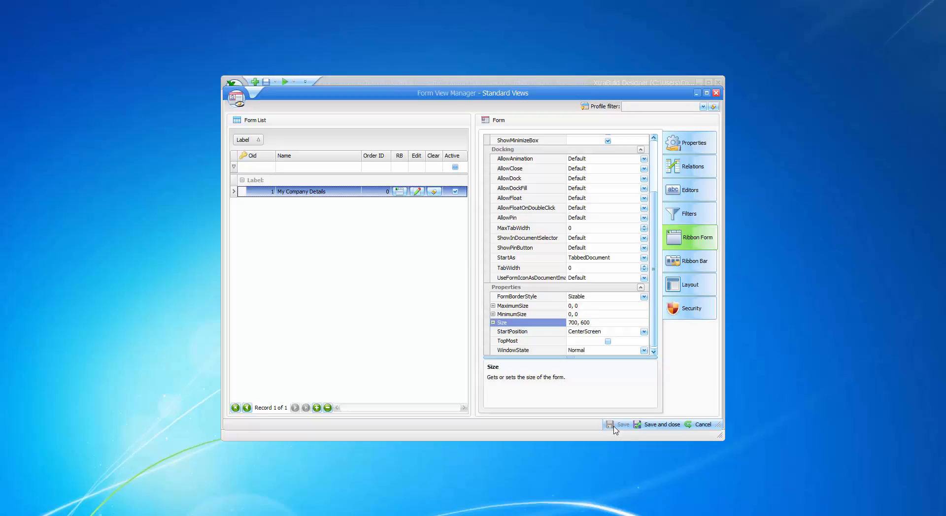
left_click(660, 425)
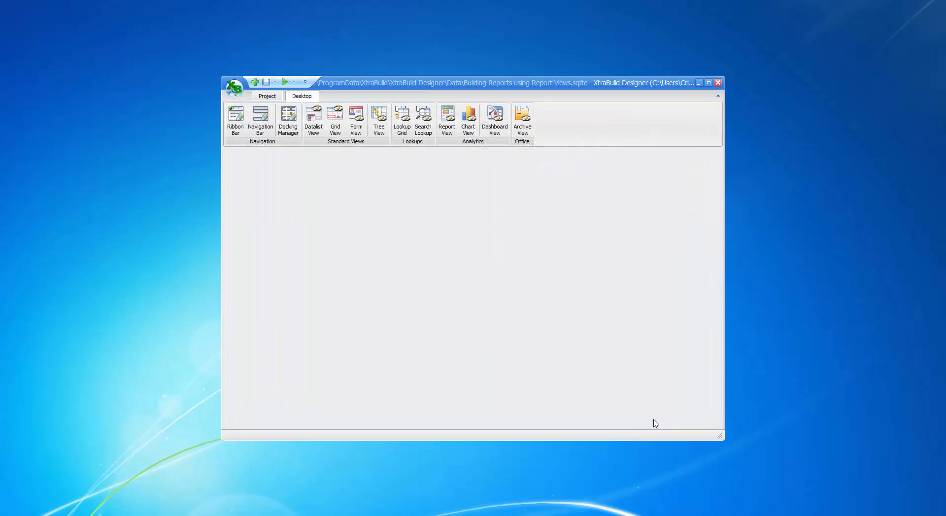
- Create a new report view based on the My Company Details table
left_click(455, 132)
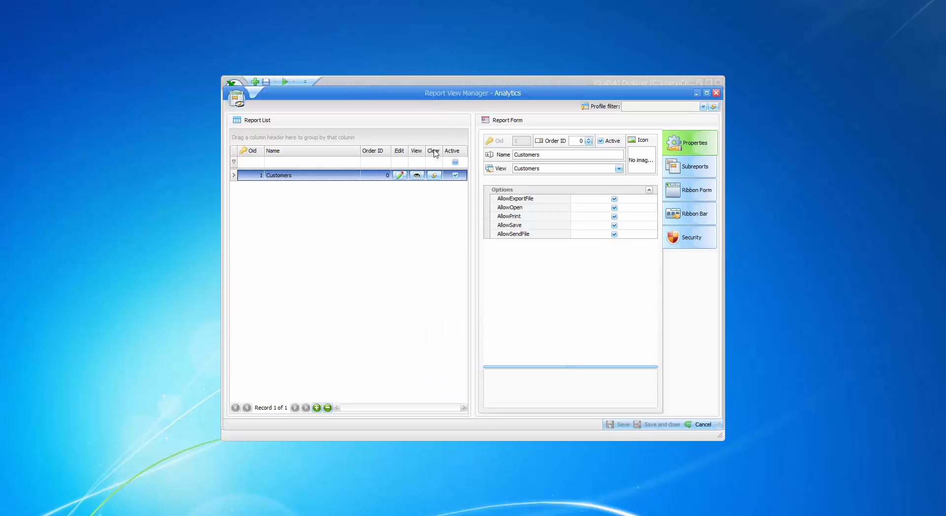
left_click(317, 408)
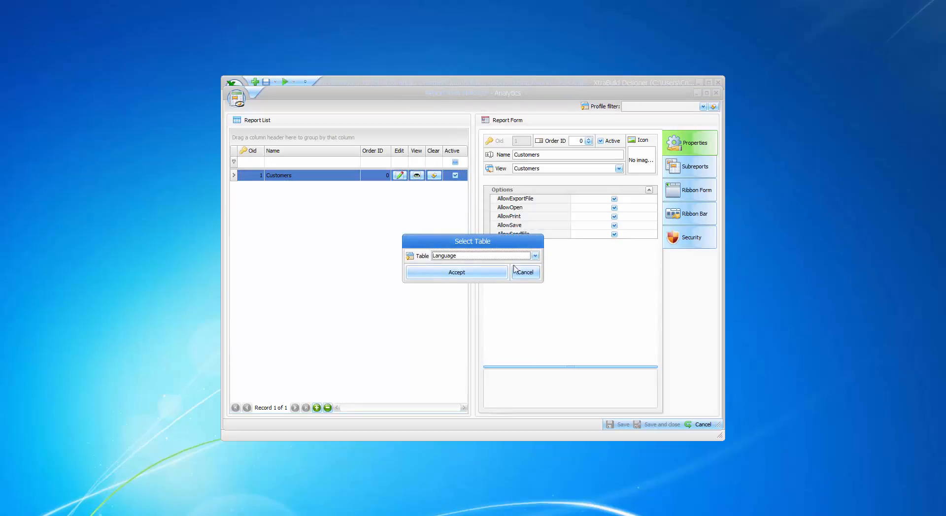
left_click(535, 256)
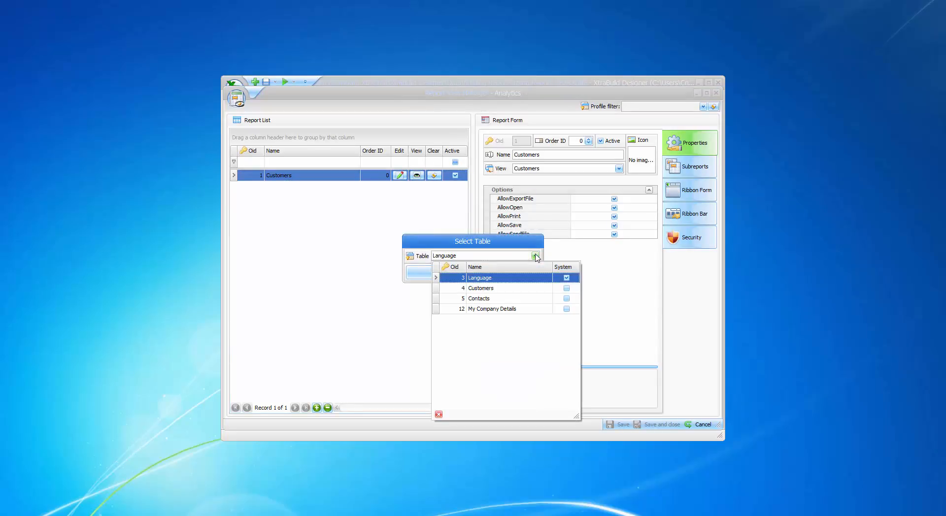
left_click(503, 310)
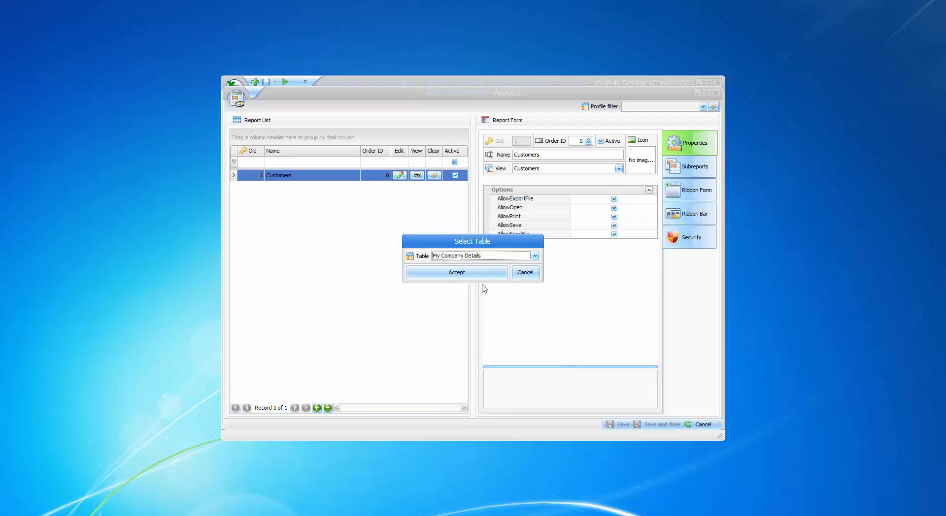
left_click(456, 273)
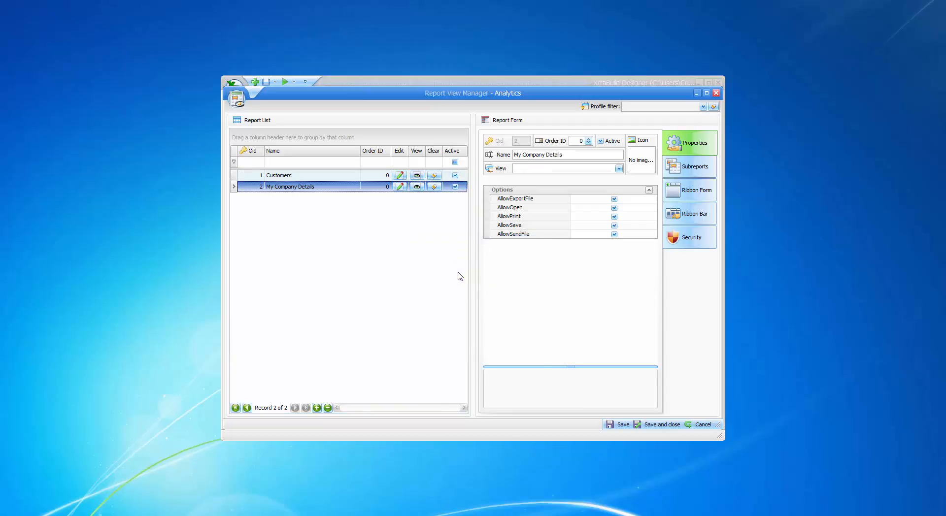
- Open the My Company Details report for design and enlarge the Report Designer window to show the whole page
left_click(400, 188)
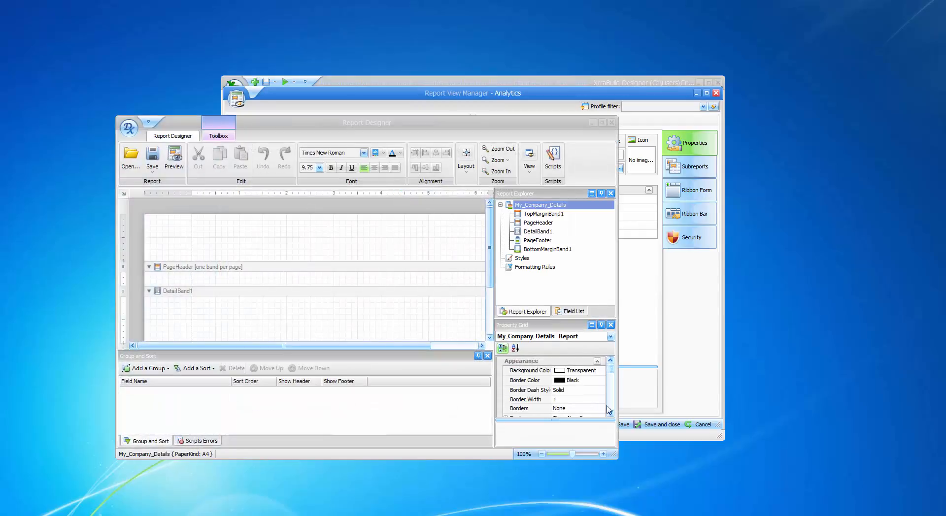
left_click_drag(613, 456, 827, 473)
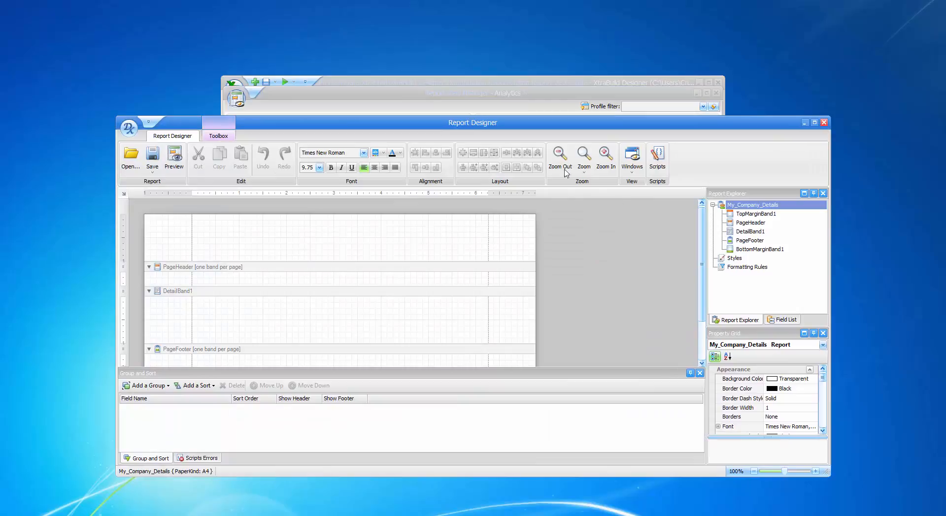
left_click(503, 107)
left_click_drag(484, 122, 461, 33)
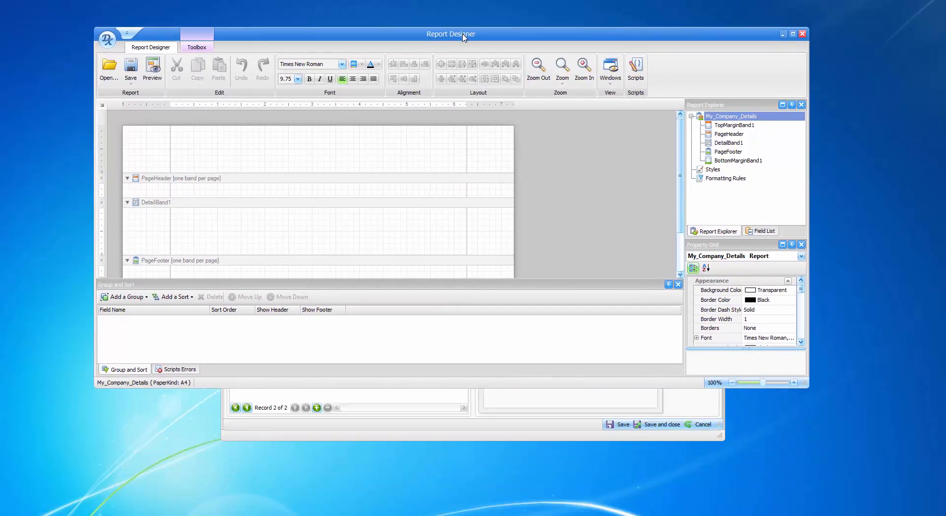
left_click_drag(805, 385, 860, 491)
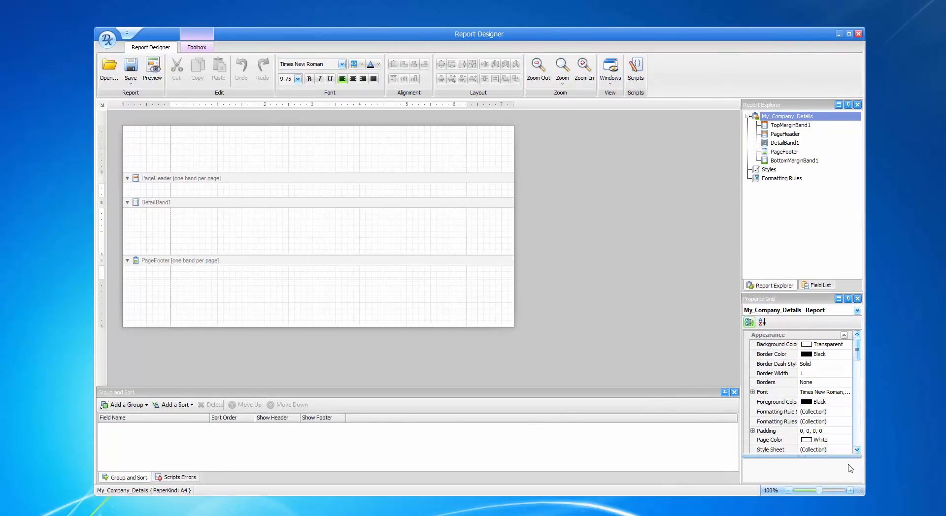
- Place the Oid and Name fields side by side at the top of DetailBand1
left_click(816, 285)
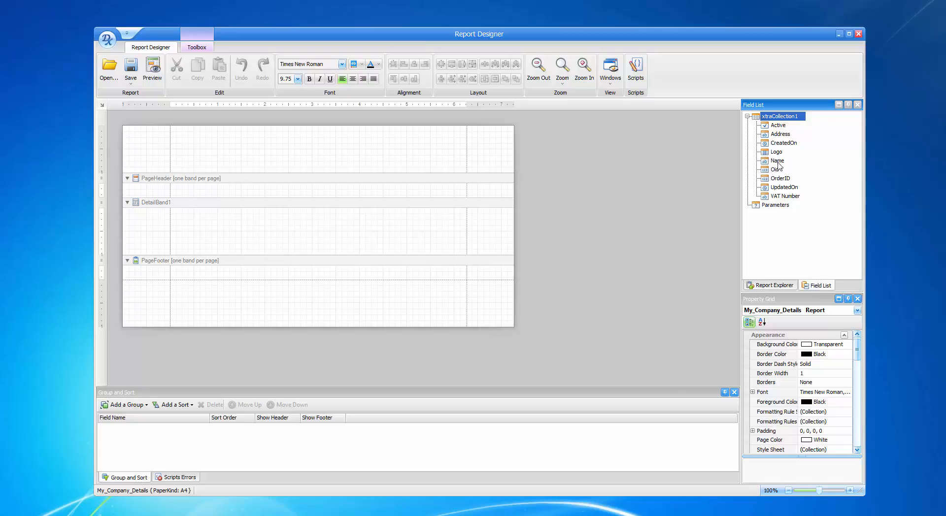
left_click_drag(775, 171, 230, 217)
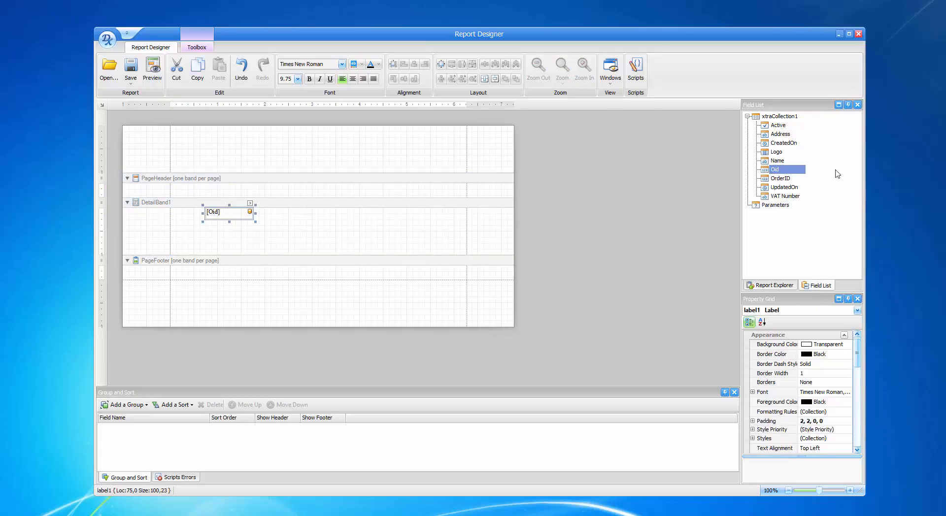
left_click_drag(778, 165, 294, 213)
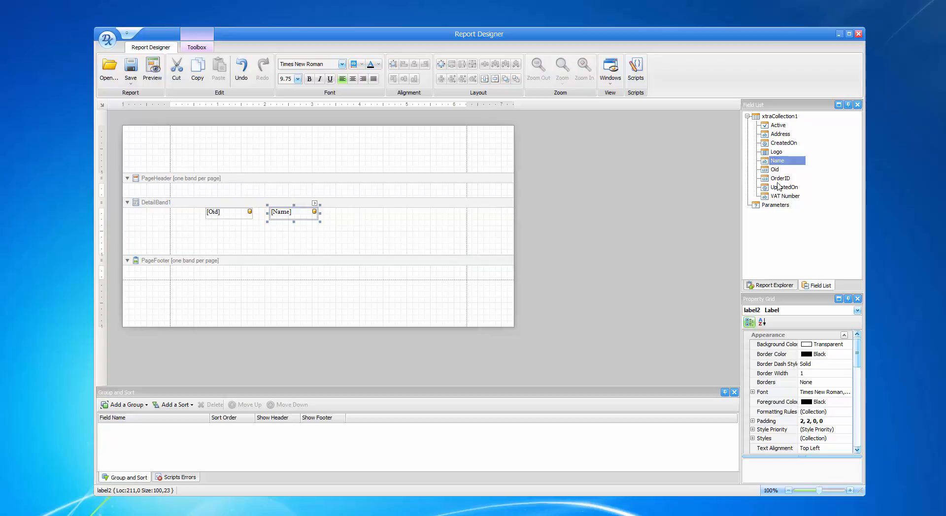
- Stack the Address and VAT Number fields directly beneath Name in DetailBand1 and delete the Oid label
left_click(783, 204)
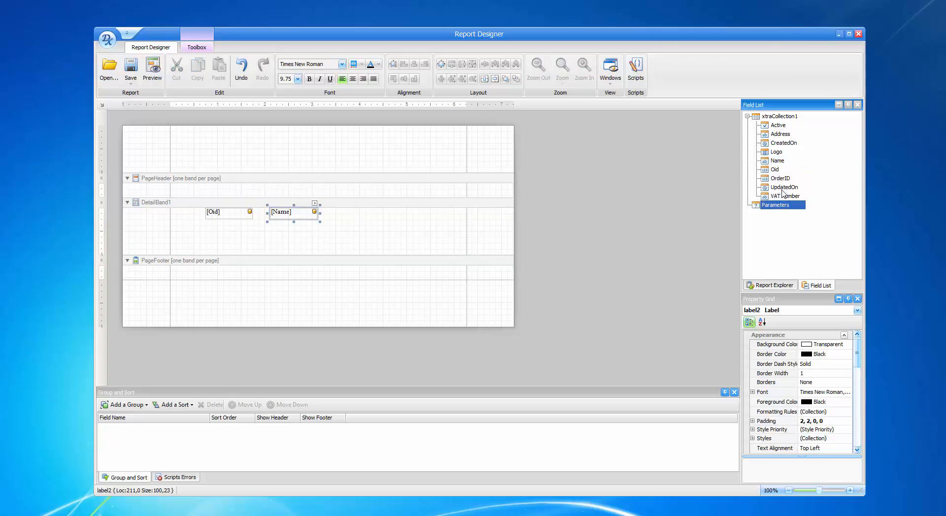
left_click_drag(781, 136, 298, 230)
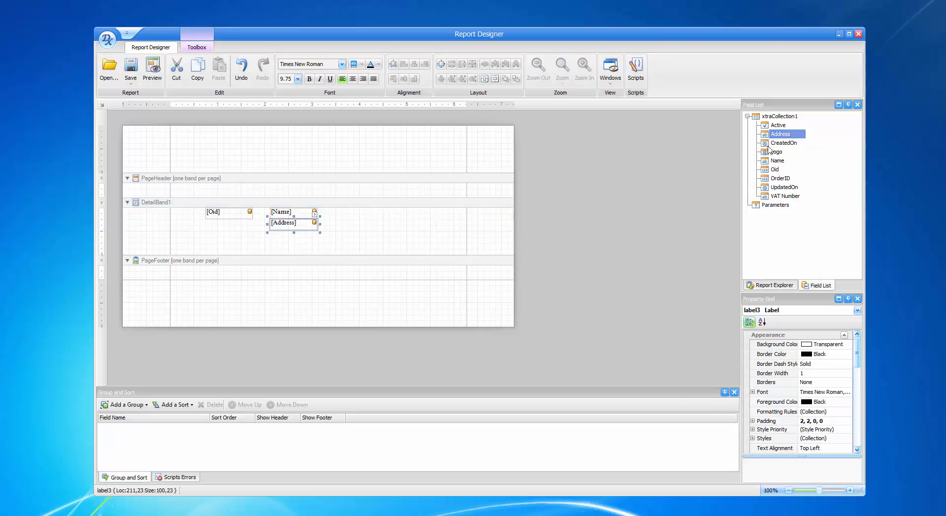
left_click_drag(783, 197, 293, 243)
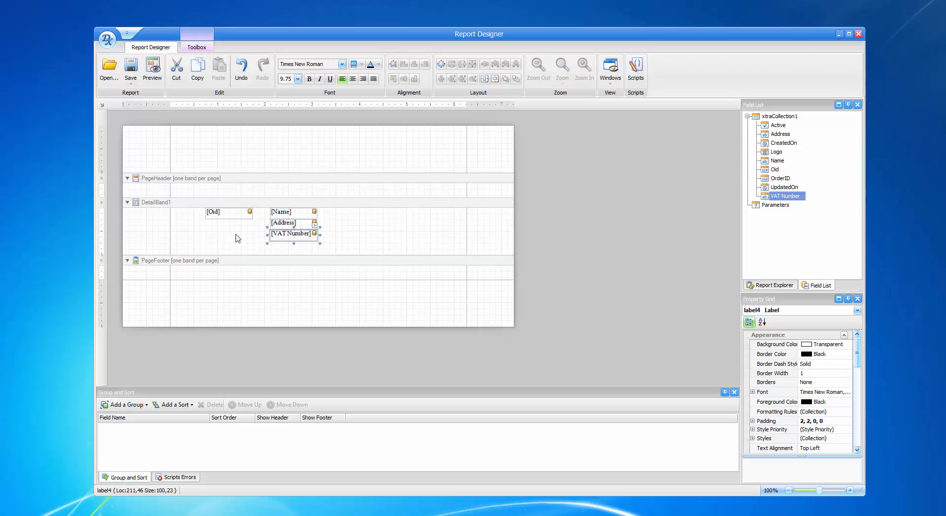
left_click(226, 215)
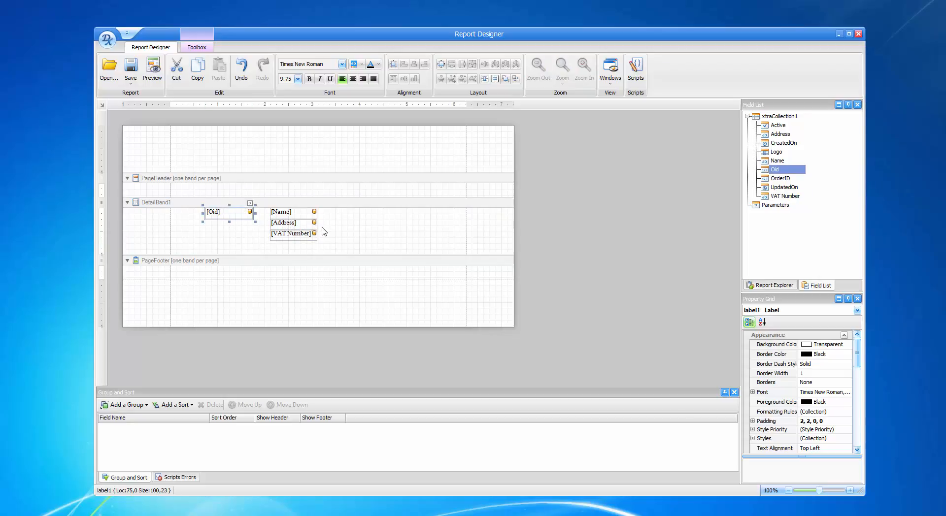
key("Delete")
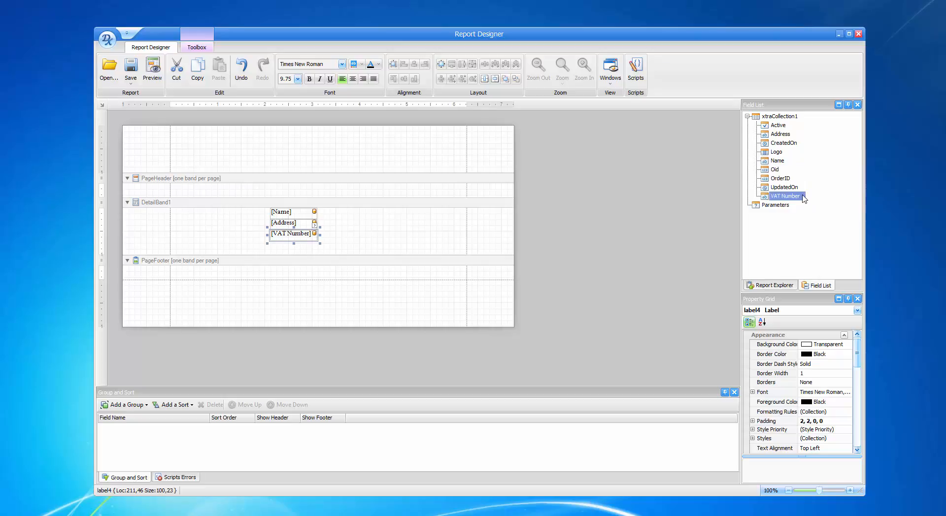
- Place the Logo field to the left of Name in DetailBand1 and widen the Name, Address and VAT Number labels together
left_click(777, 154)
left_click_drag(780, 155, 223, 212)
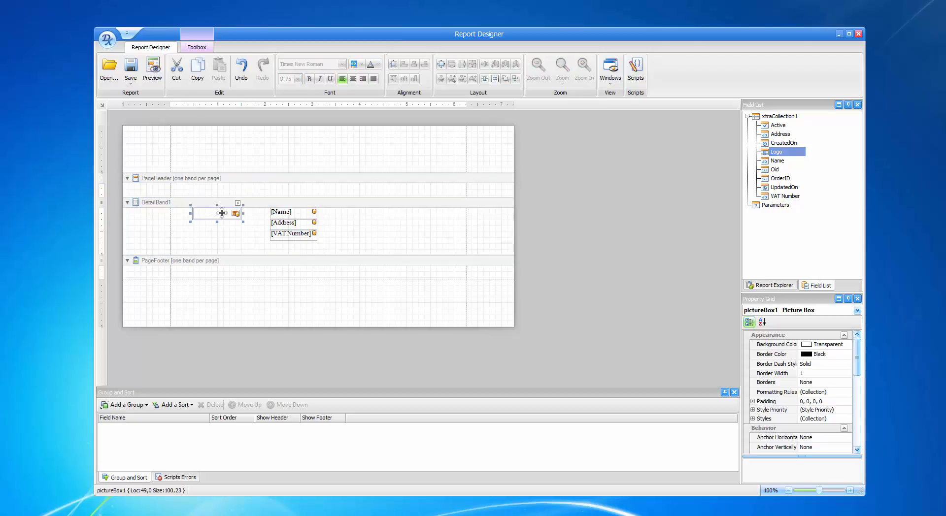
left_click(310, 211)
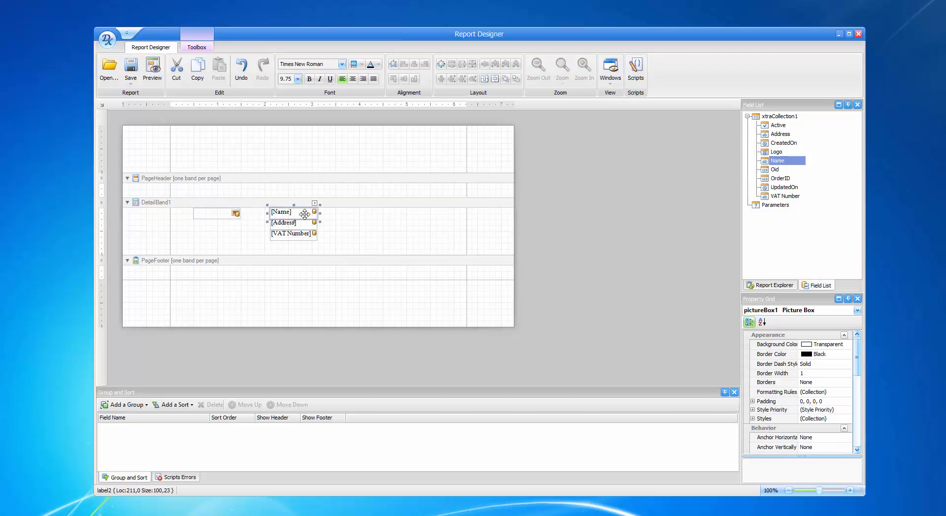
left_click(344, 243)
left_click_drag(338, 242, 285, 211)
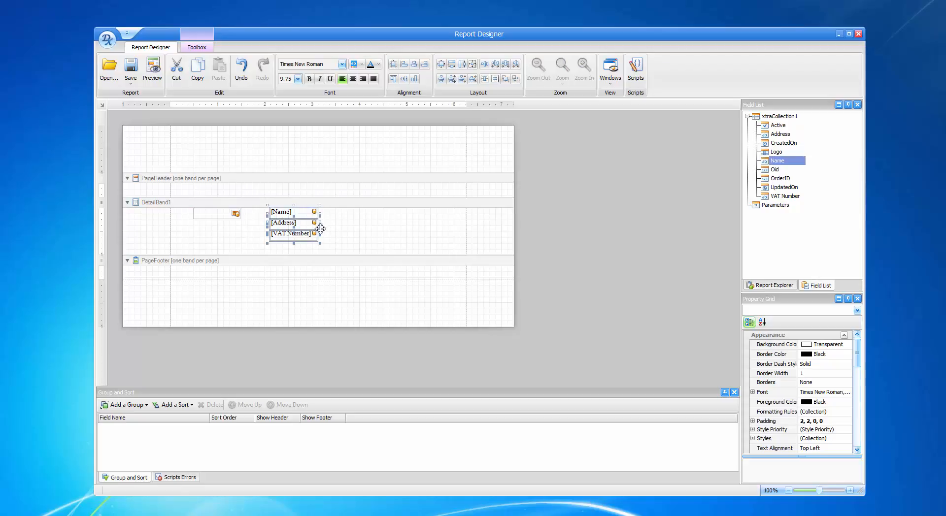
left_click_drag(321, 228, 377, 234)
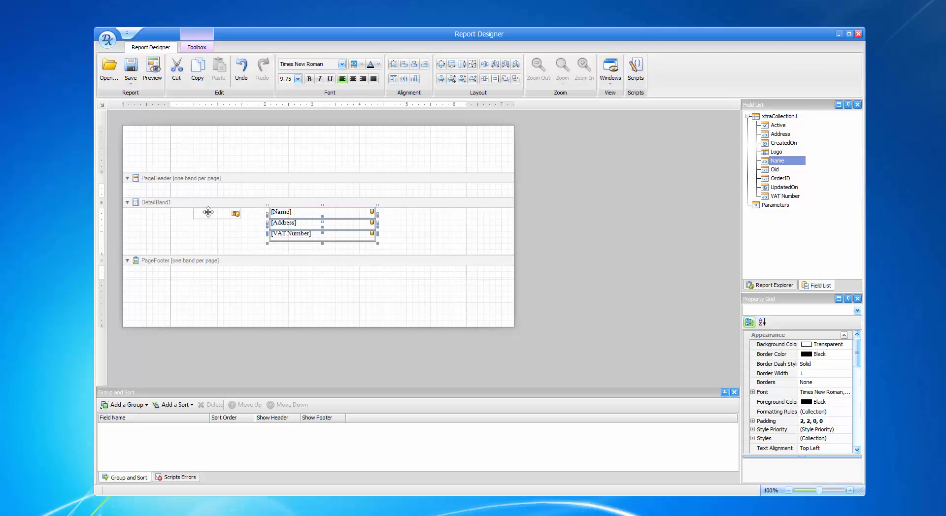
- Move the Logo picture box near the page's left margin, enlarge it to about 161 by 90, and preview the report
left_click_drag(208, 212, 254, 233)
left_click(265, 245)
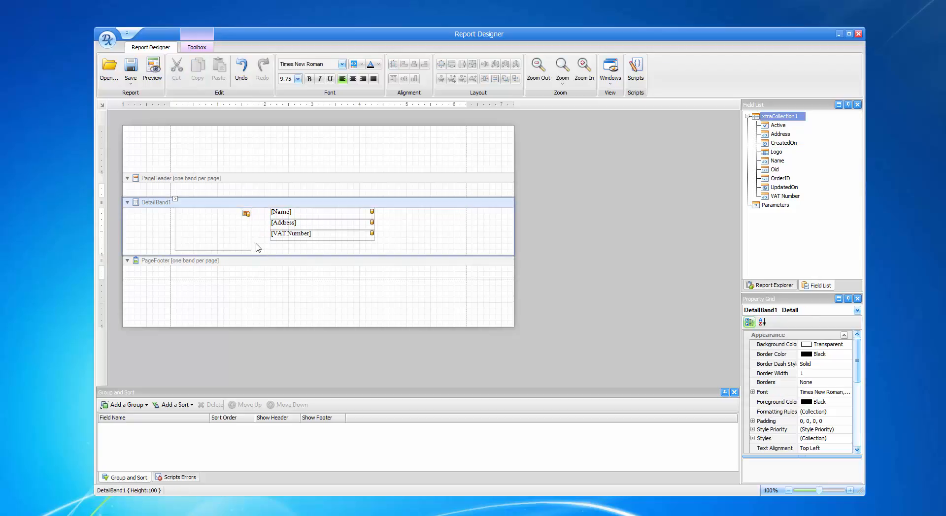
left_click(155, 72)
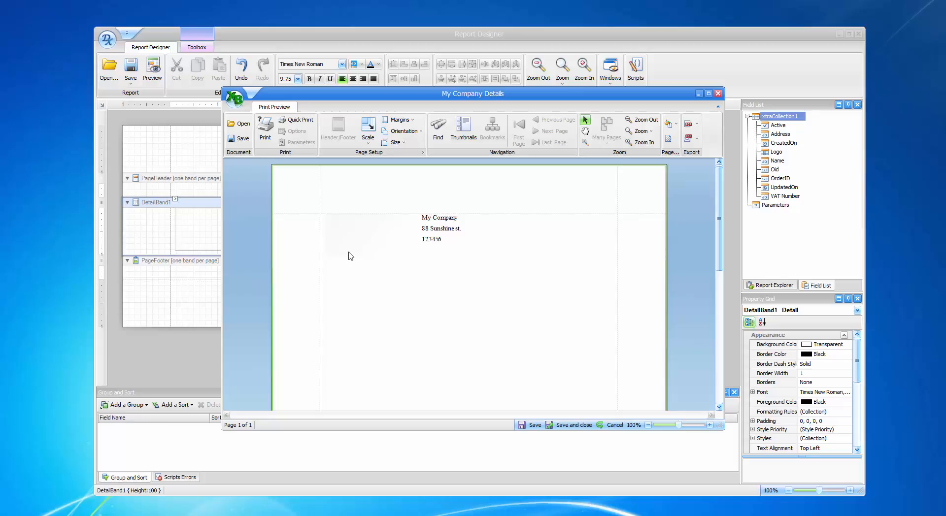
left_click(718, 94)
- Set the Logo picture box's image alignment to Middle Center and its sizing to Squeeze
left_click(219, 228)
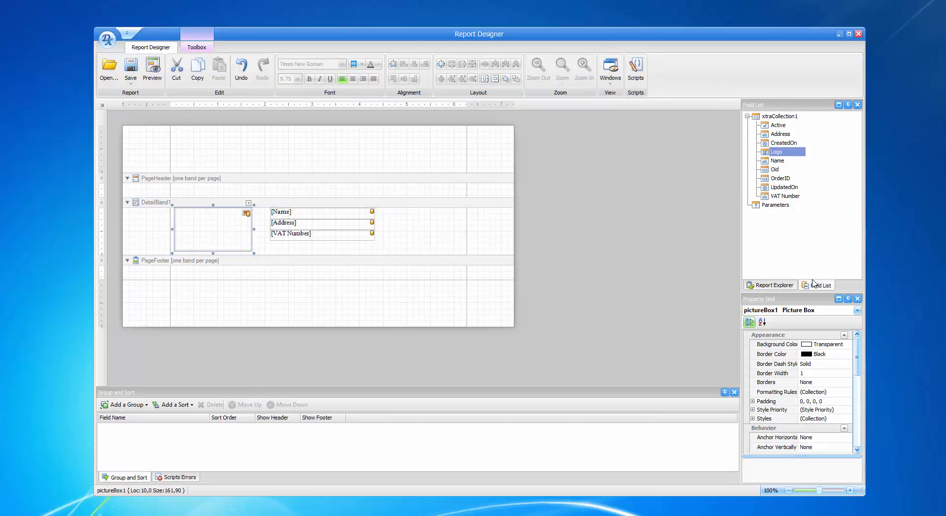
left_click_drag(811, 291, 809, 214)
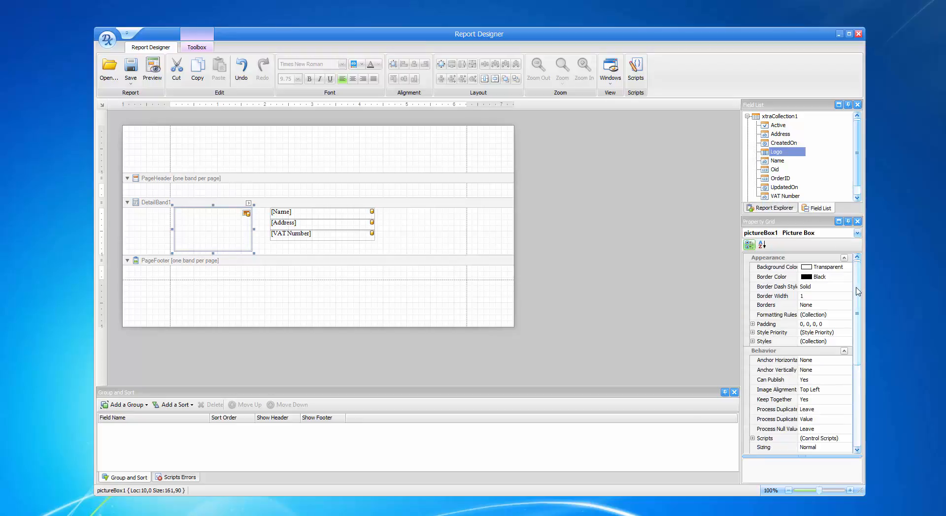
left_click_drag(858, 292, 858, 321)
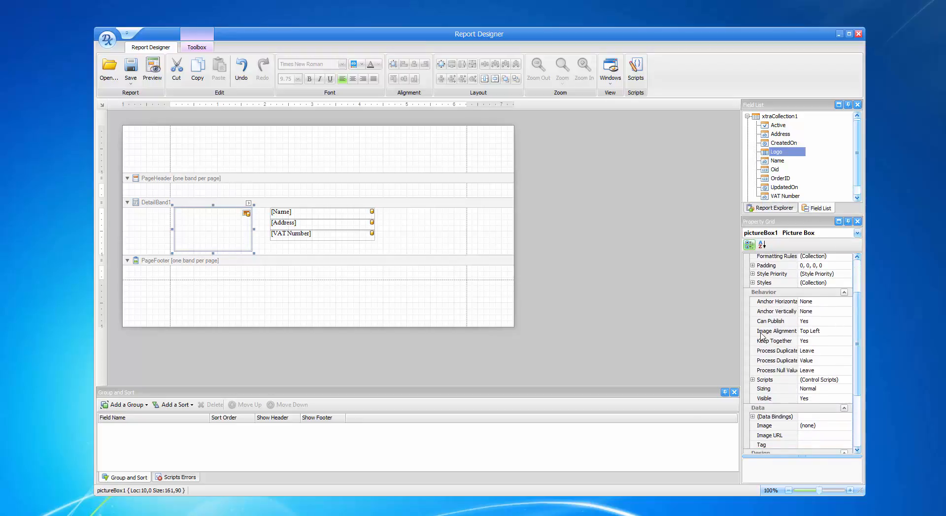
left_click(824, 333)
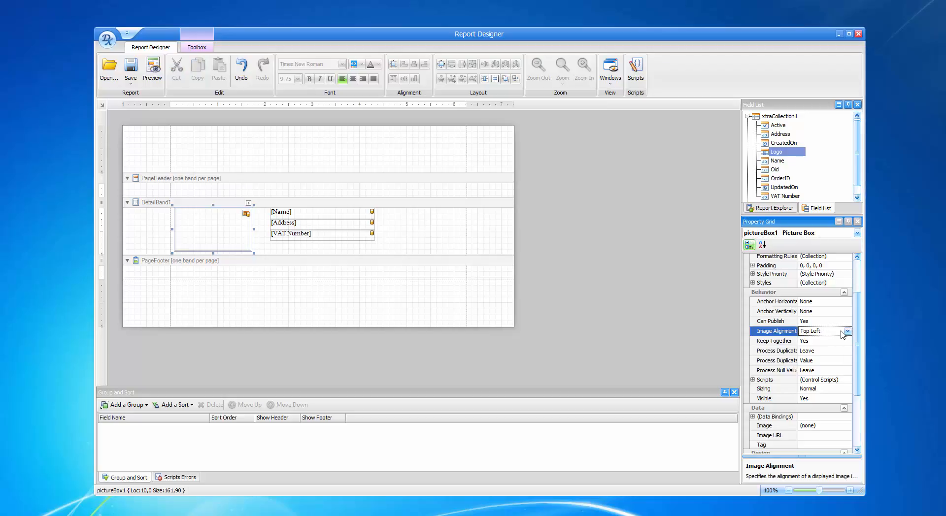
left_click(848, 333)
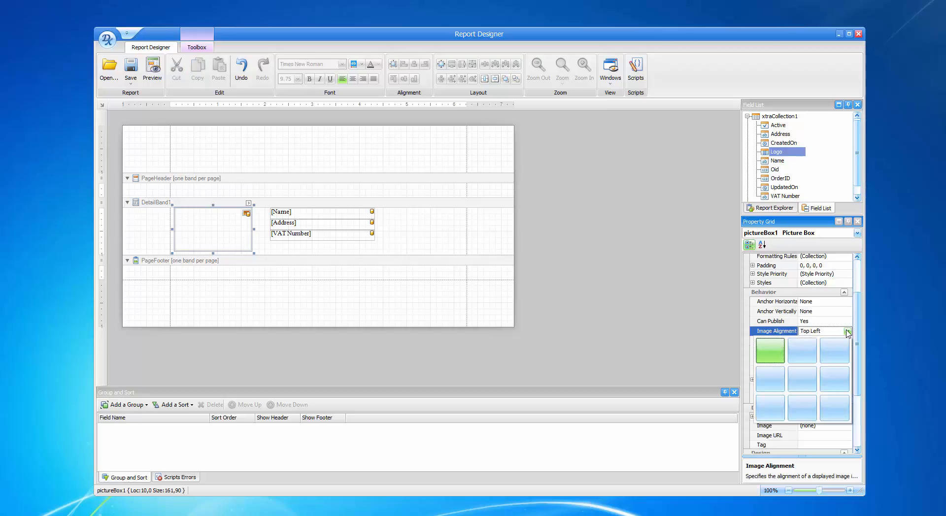
left_click(811, 378)
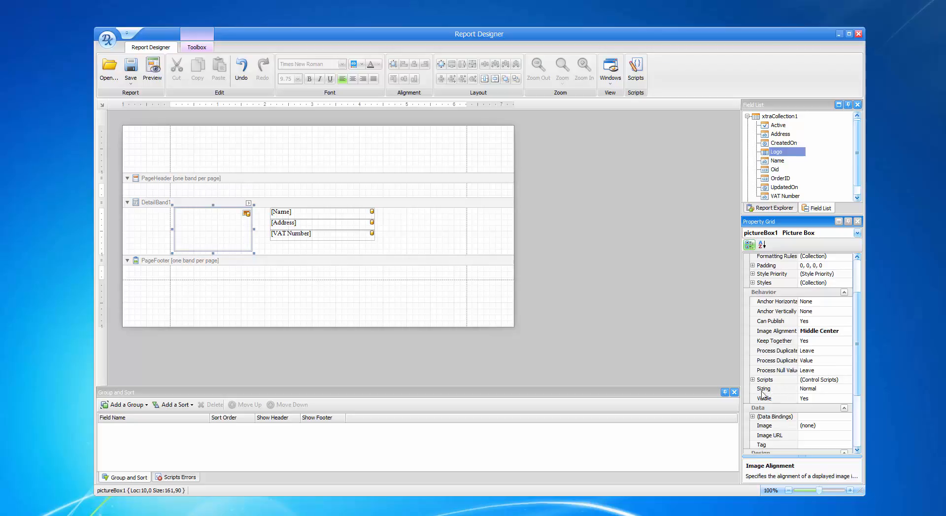
left_click(820, 390)
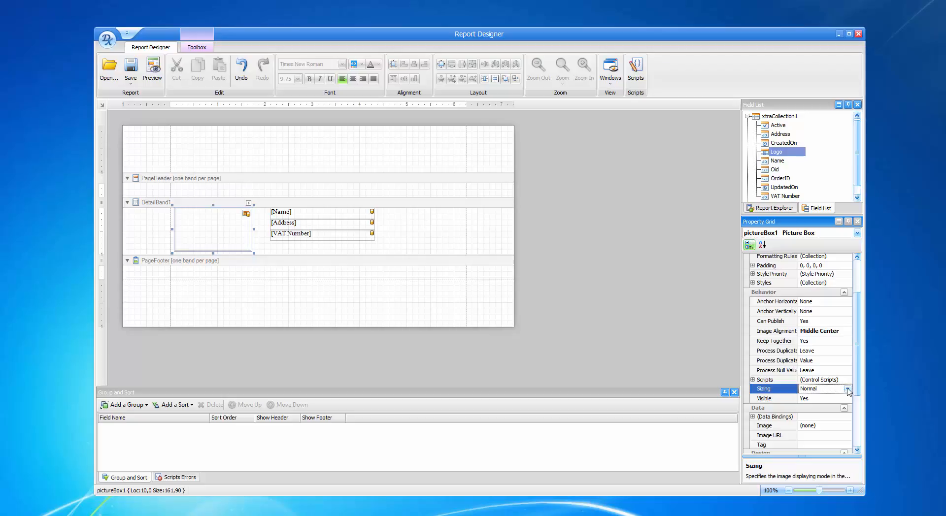
left_click(848, 389)
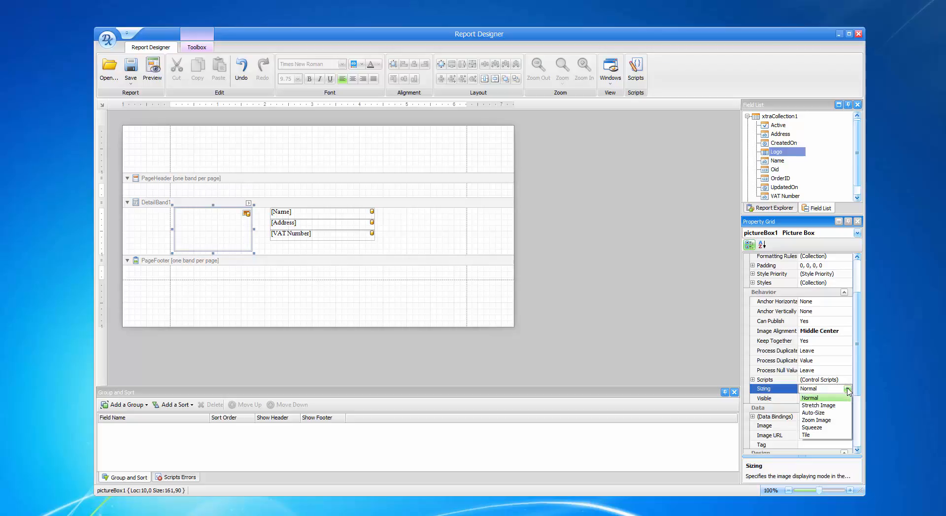
left_click(816, 428)
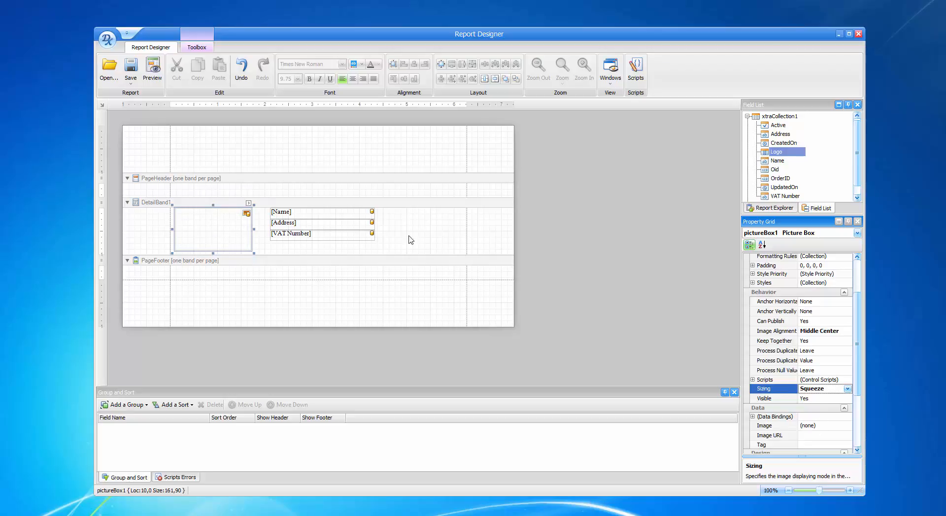
- Format the Name, Address and VAT Number labels together in bold Arial, size 14
left_click(430, 237)
left_click_drag(318, 250, 289, 212)
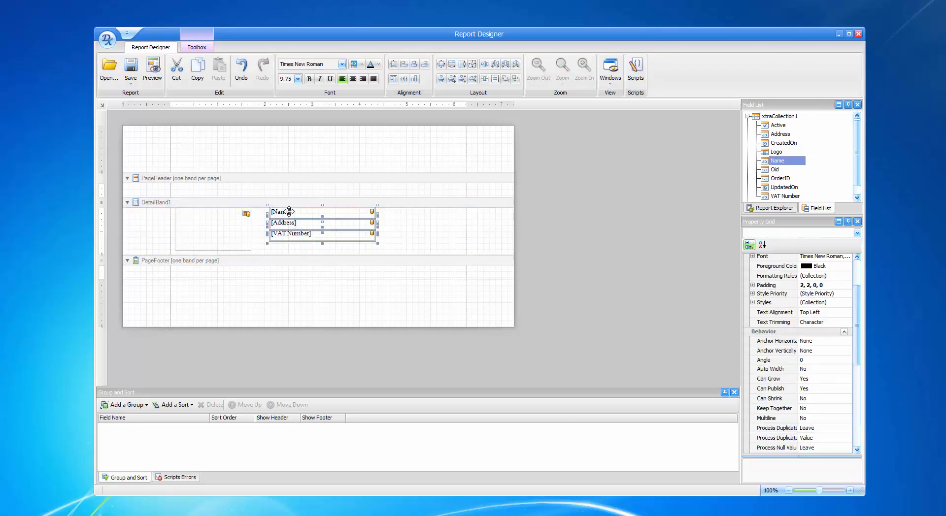
left_click(315, 62)
left_click_drag(322, 64, 214, 83)
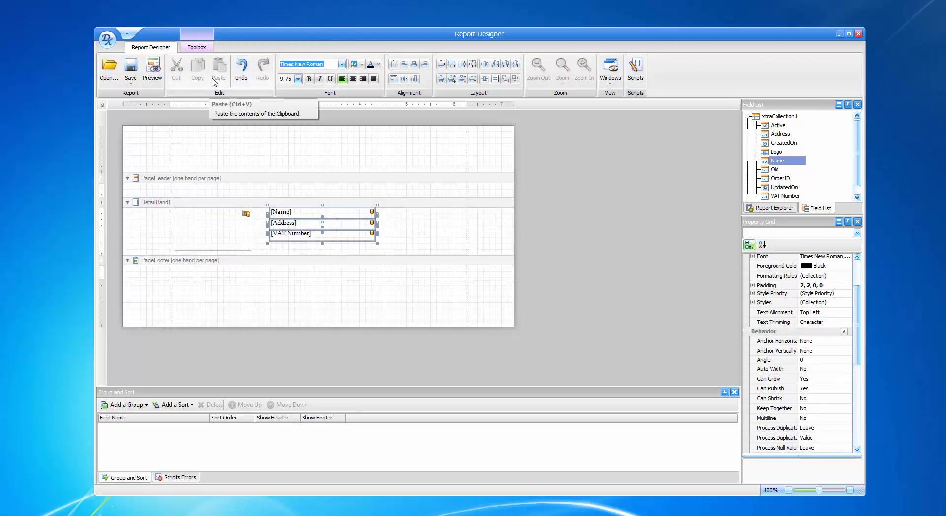
type("Arial")
key("Return")
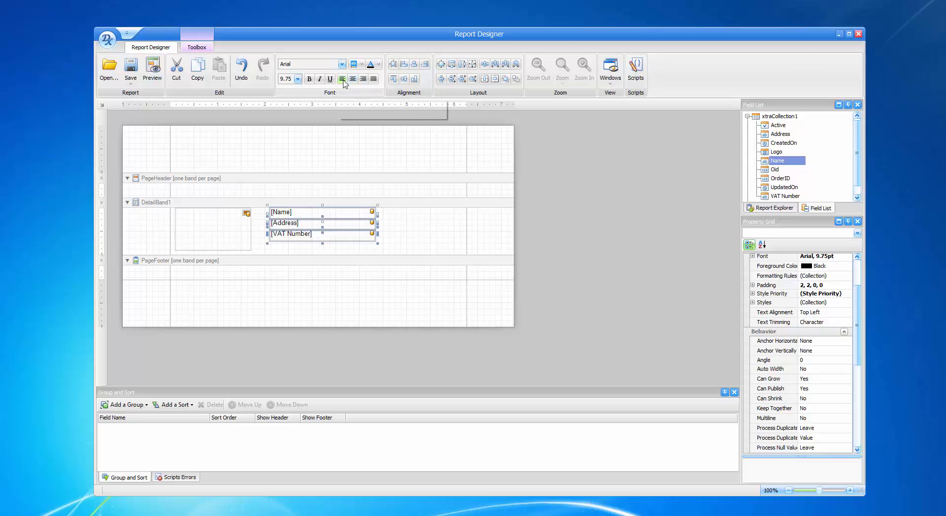
left_click(311, 80)
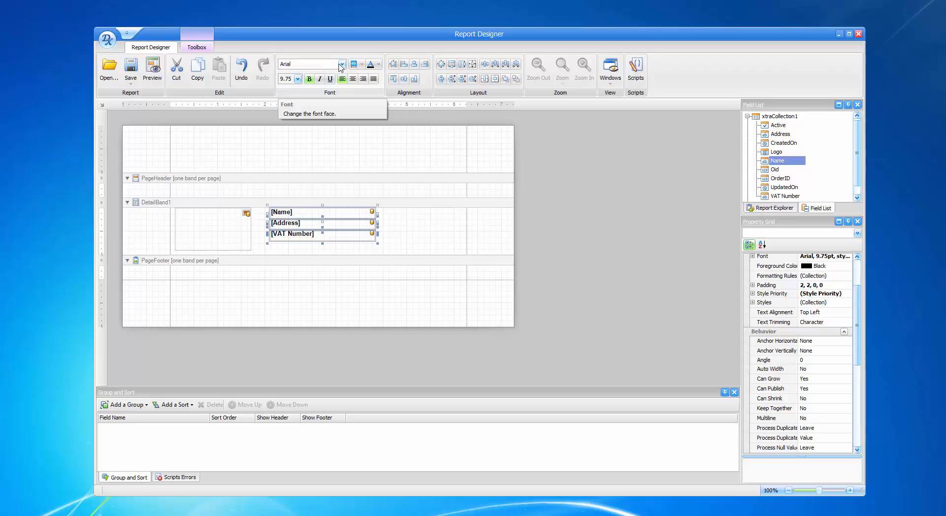
left_click(297, 79)
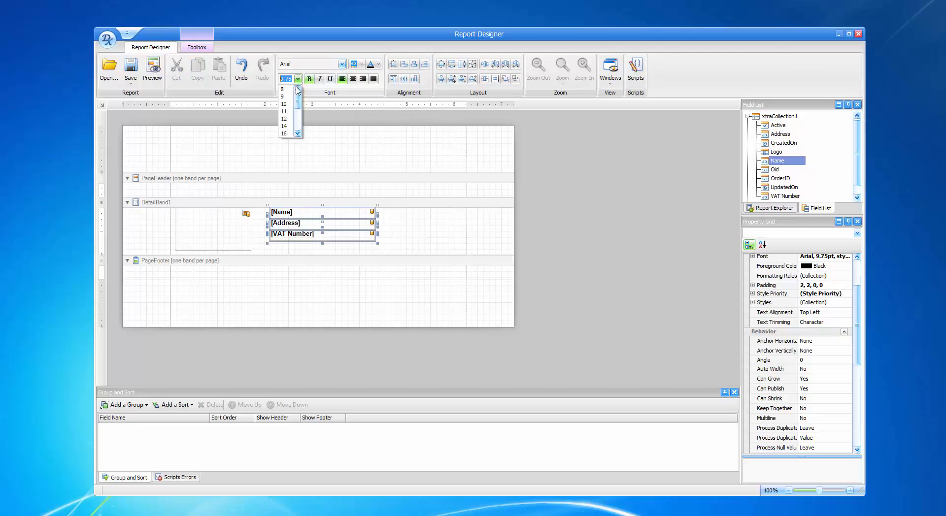
left_click(284, 126)
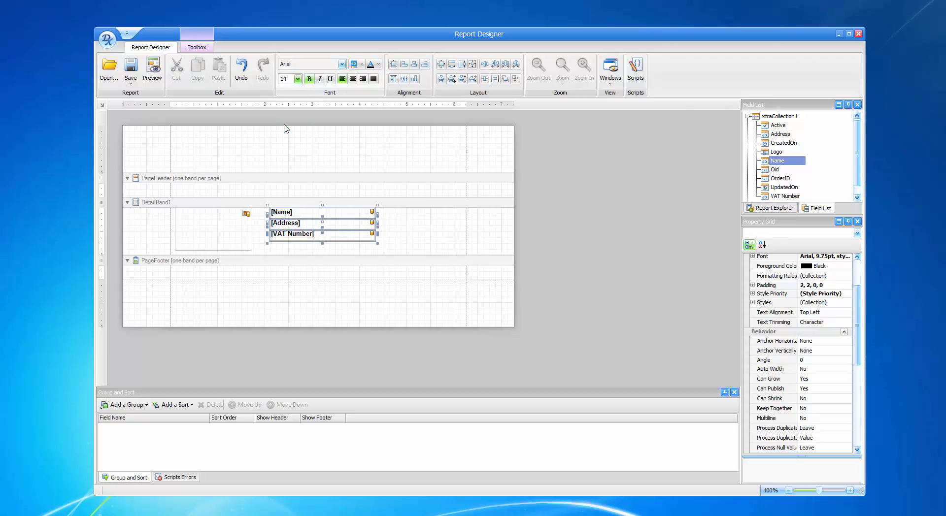
left_click(410, 227)
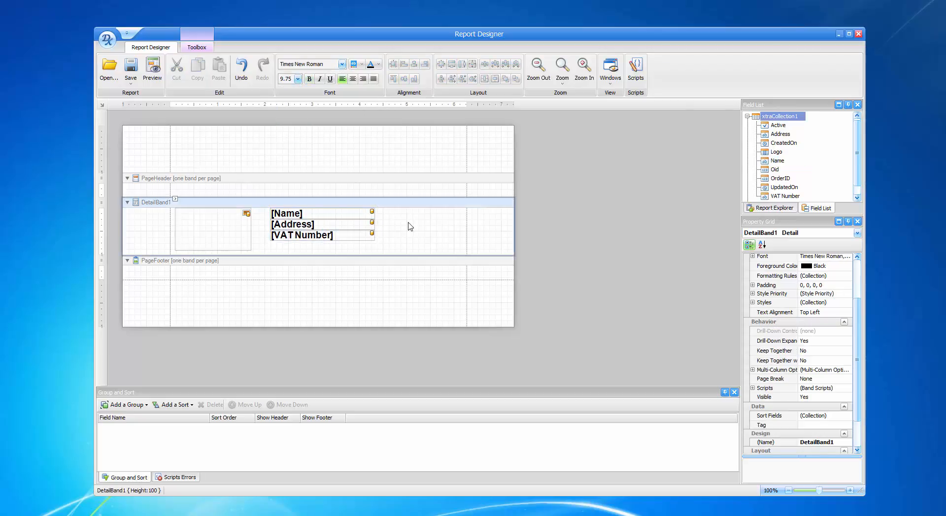
- Preview the My Company Details report, and save and close its design
left_click(153, 73)
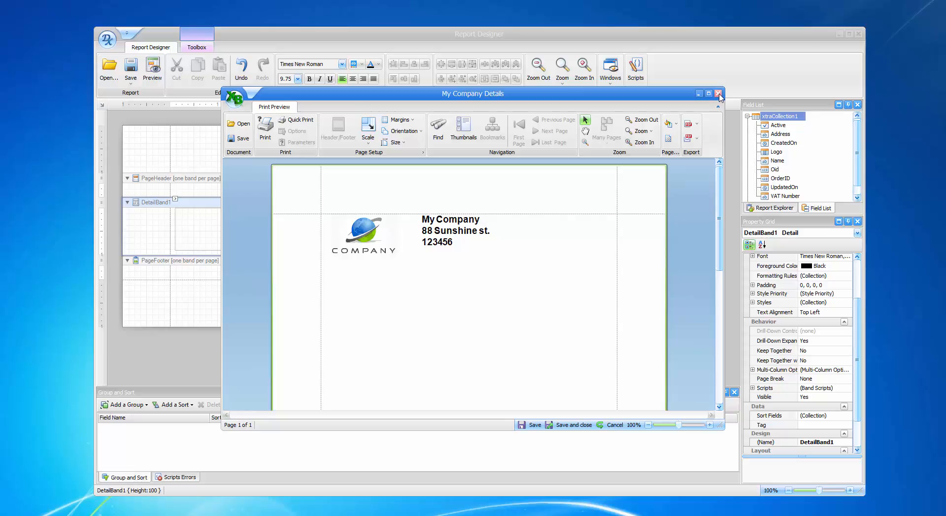
left_click(718, 94)
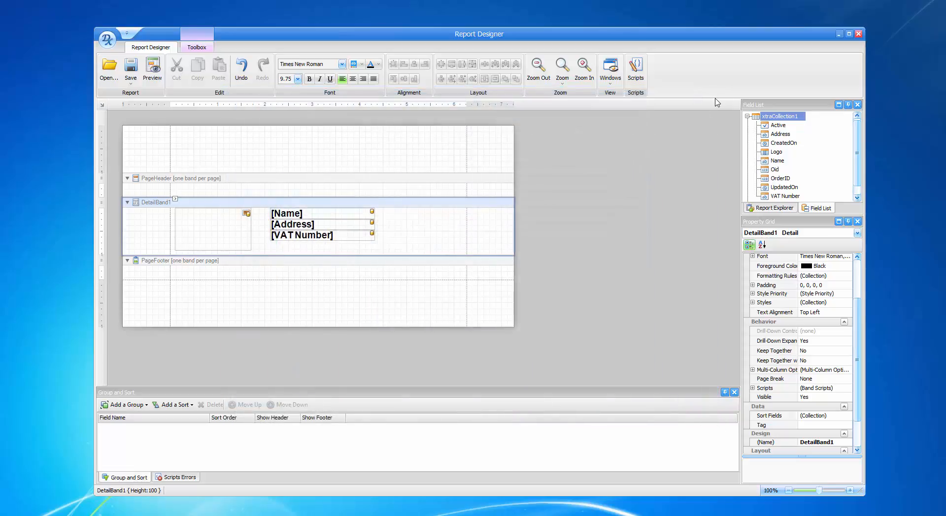
left_click(128, 64)
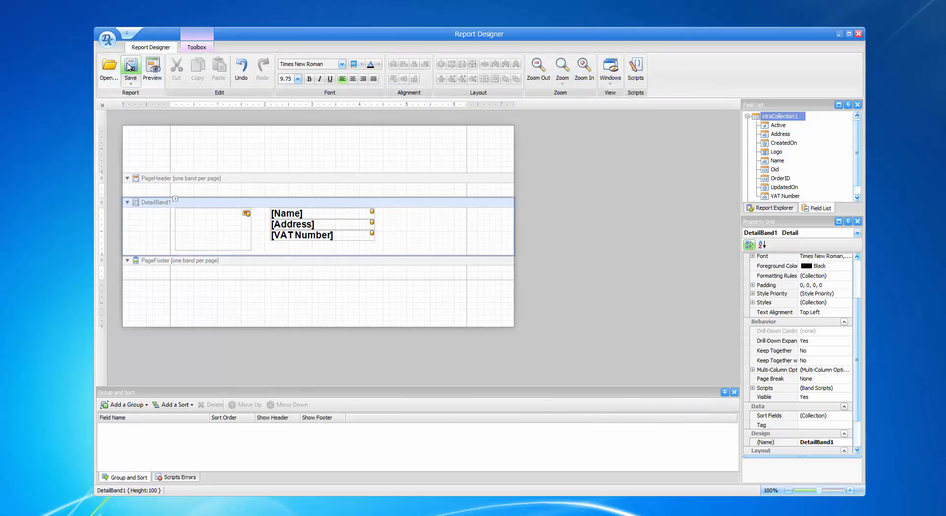
left_click(859, 33)
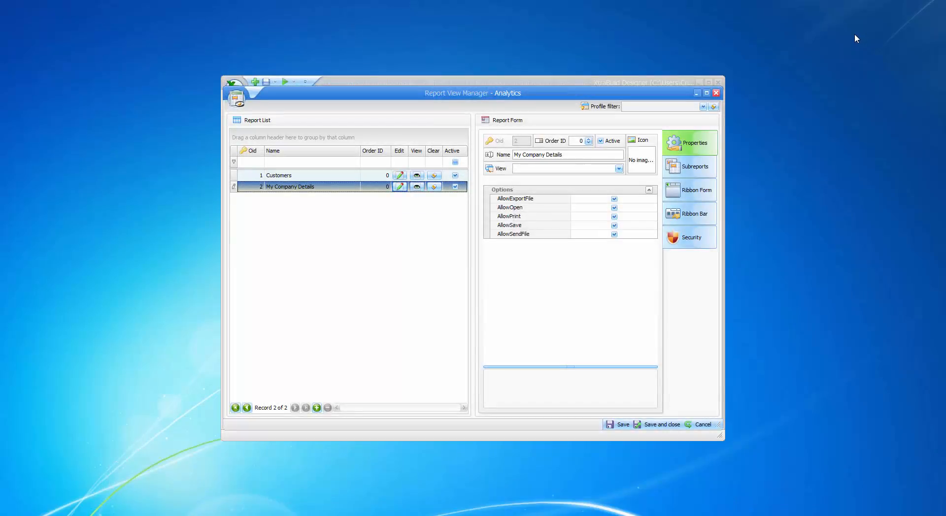
- Add My Company Details as a subreport of the Customers report
left_click(278, 177)
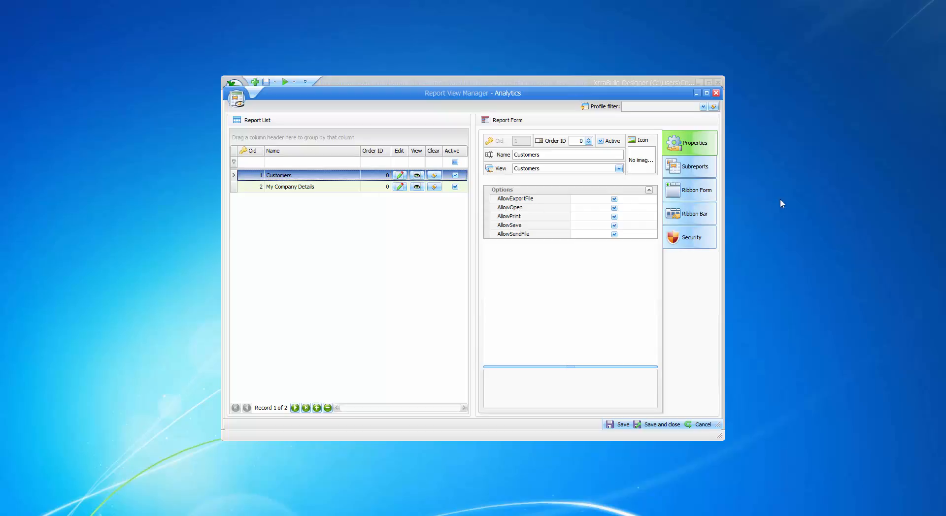
left_click(705, 167)
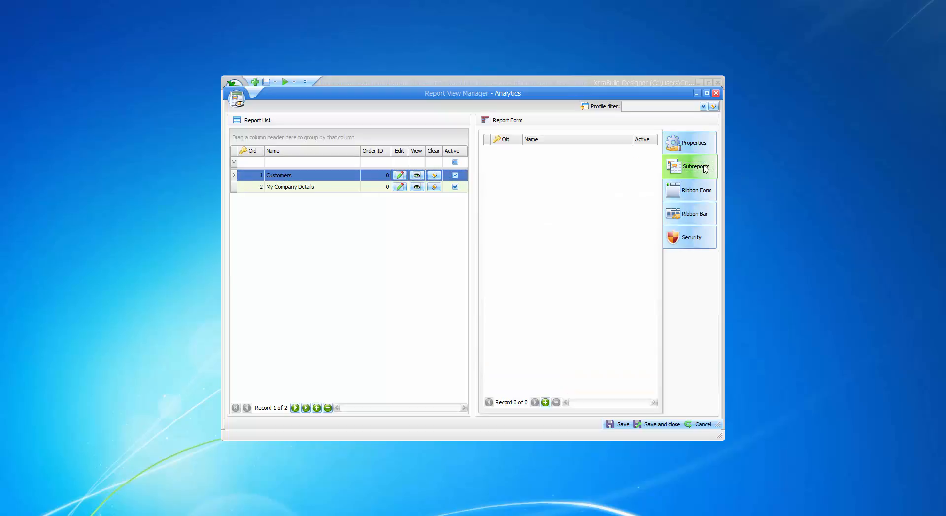
left_click(545, 403)
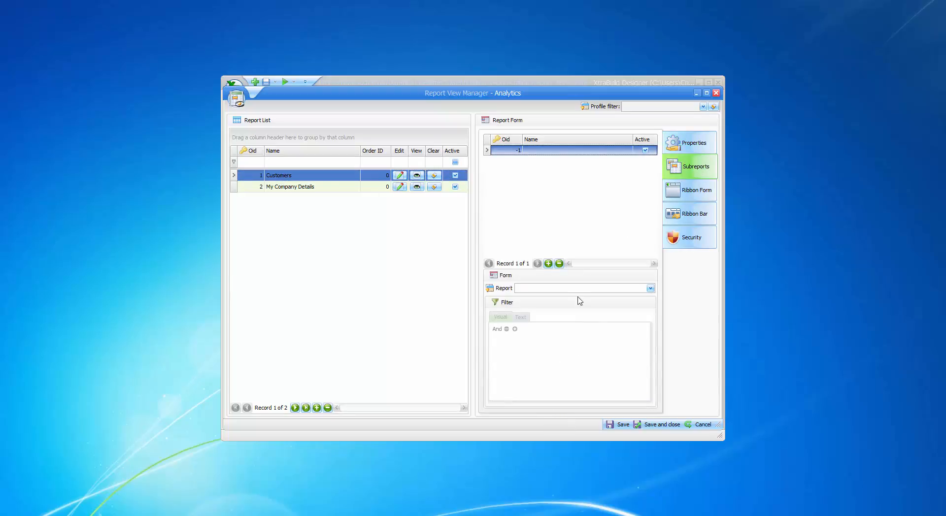
left_click(563, 290)
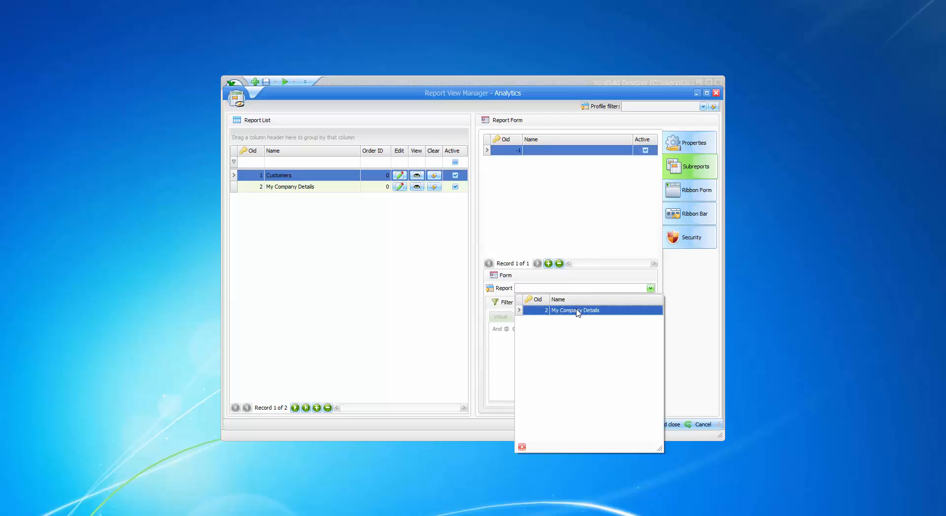
left_click(580, 311)
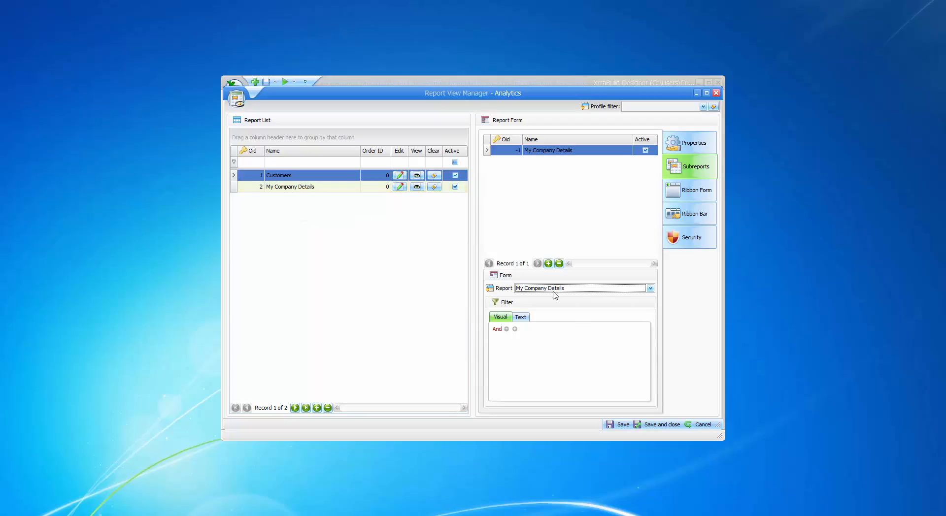
left_click(515, 330)
left_click(515, 330)
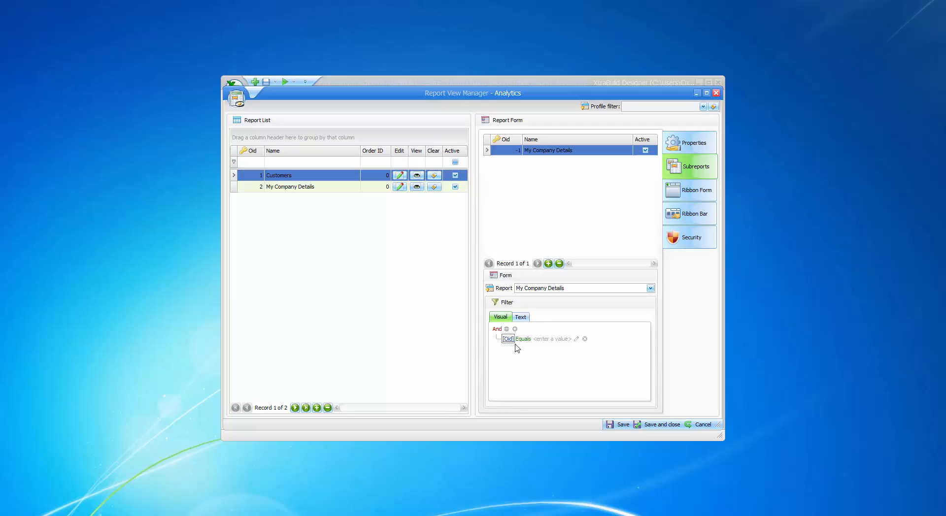
left_click(585, 339)
- Save the subreport assignment and open the Customers report's design in an enlarged designer window
left_click(622, 426)
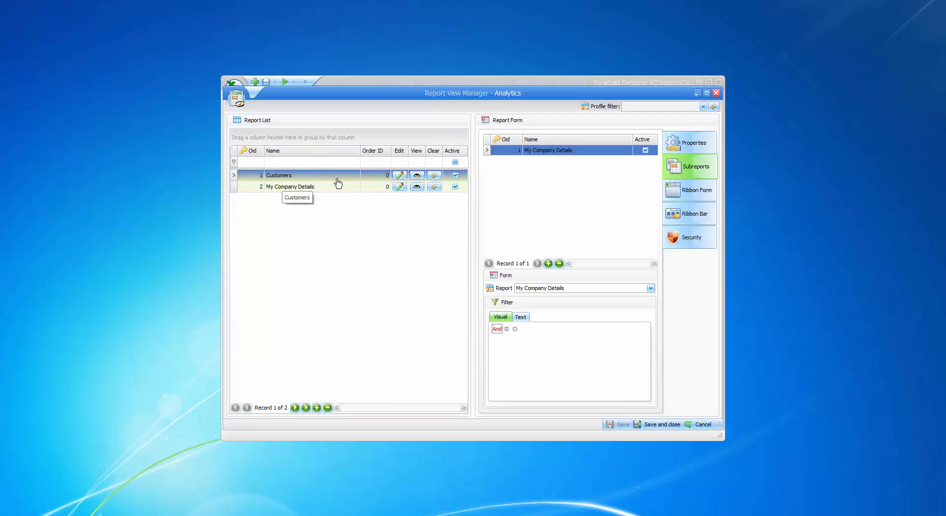
left_click(400, 176)
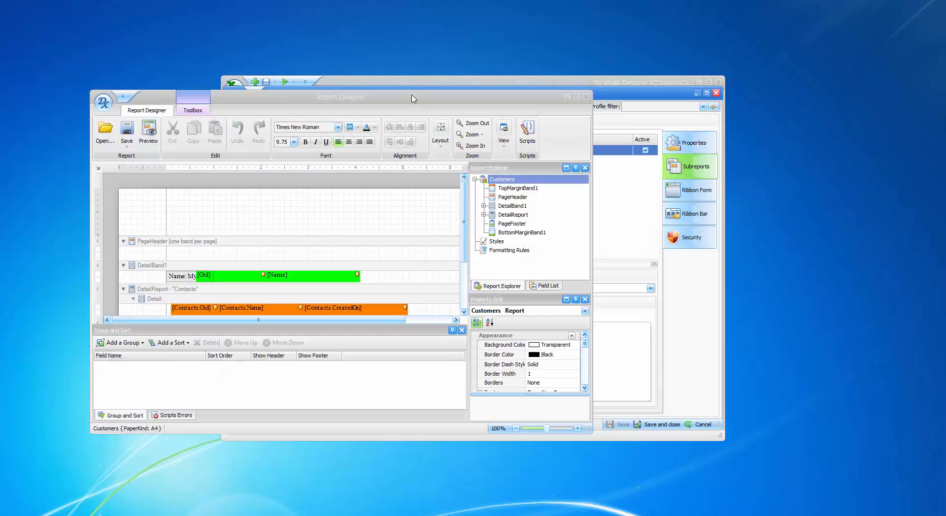
left_click_drag(412, 100, 405, 33)
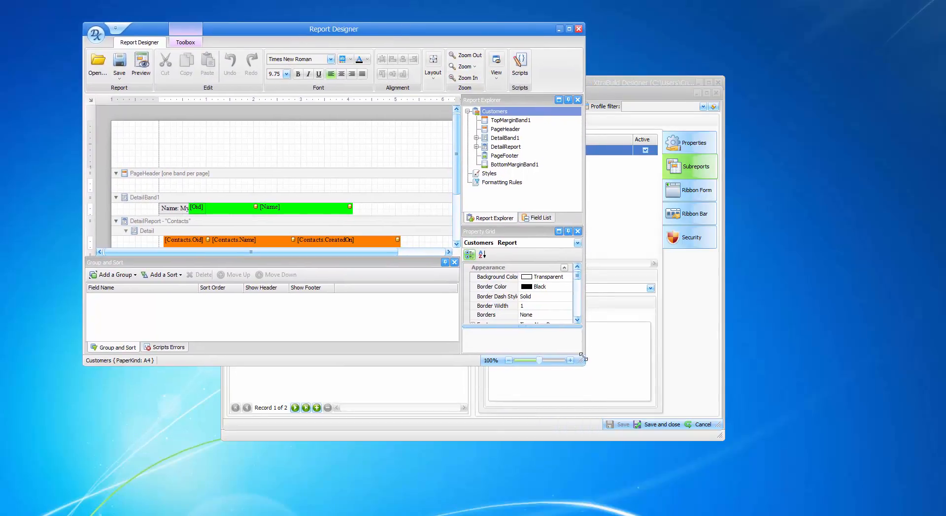
left_click_drag(584, 366, 822, 475)
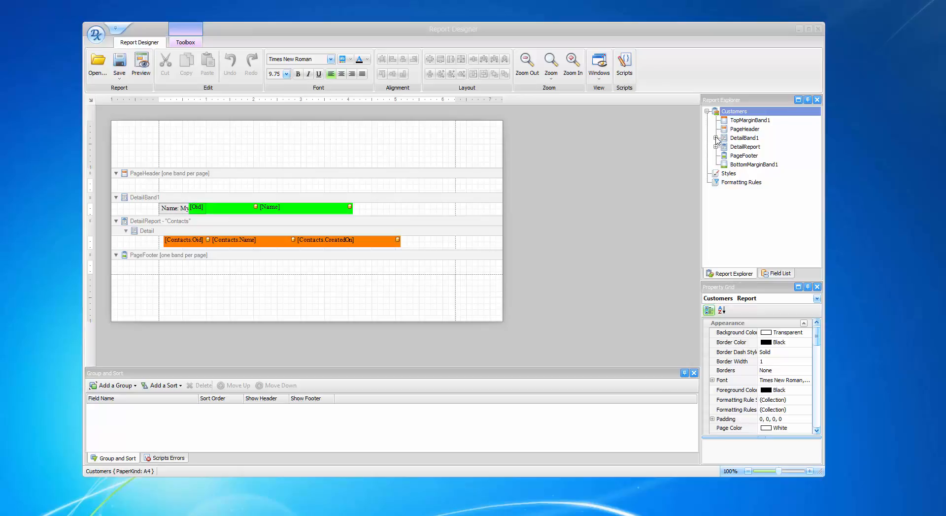
- Make DetailBand1 taller and place the My_Company_Details subreport below the Oid and Name labels, sized about 100 by 86
left_click(716, 138)
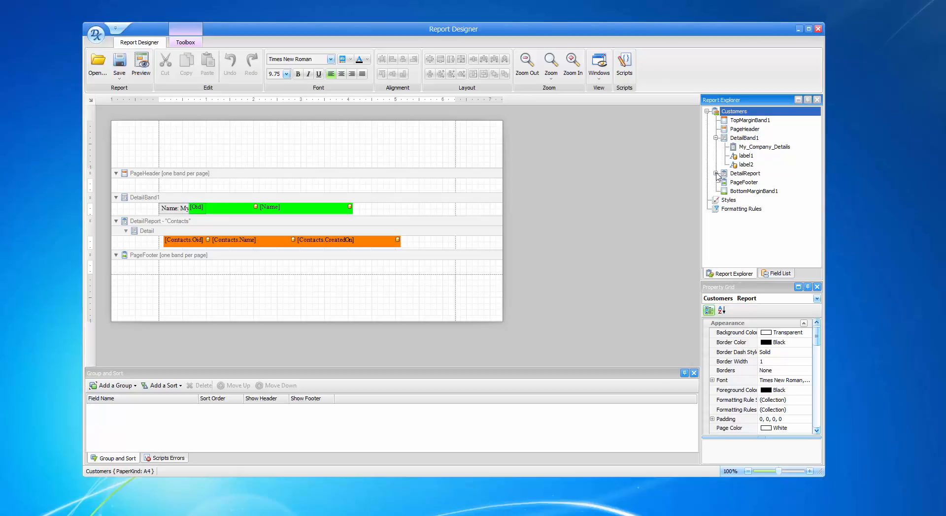
left_click(716, 174)
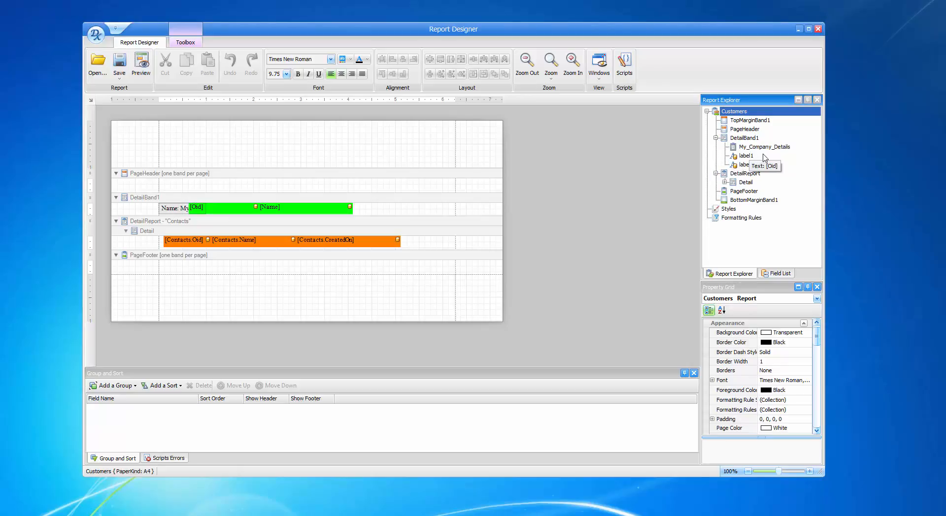
left_click(748, 147)
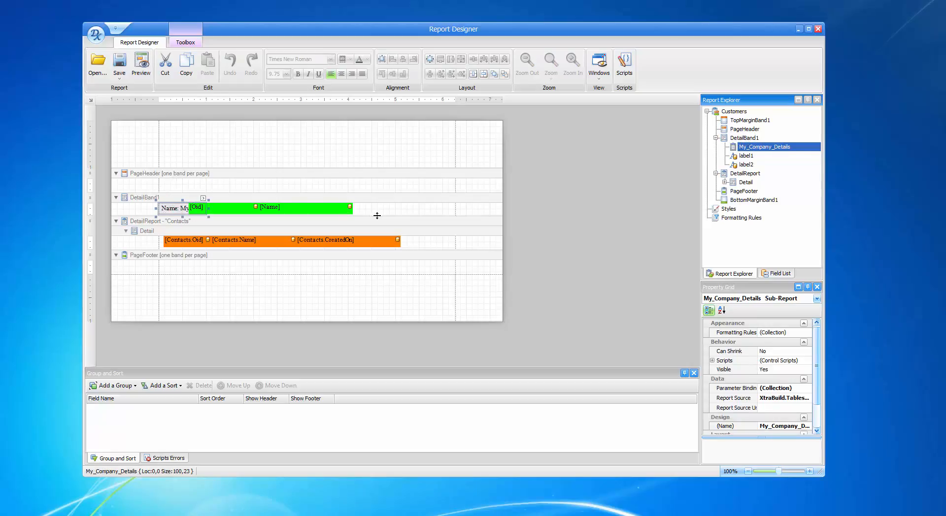
left_click_drag(377, 215, 371, 260)
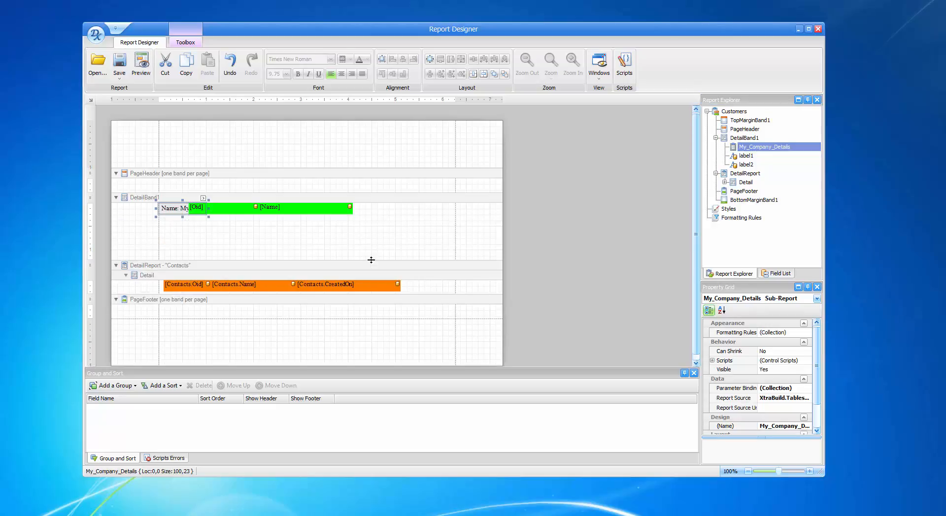
left_click_drag(182, 217, 197, 239)
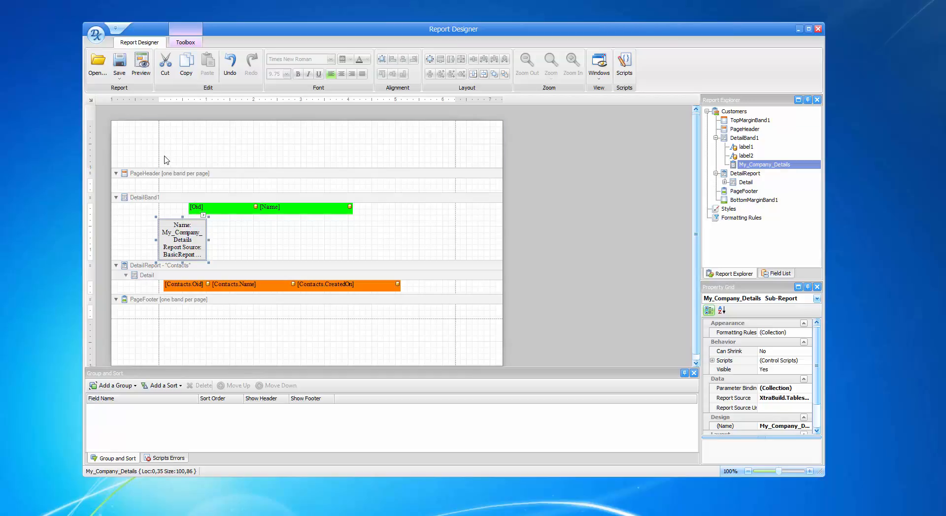
- Insert a ReportHeader band into the Customers report
right_click(166, 160)
mouse_move(205, 203)
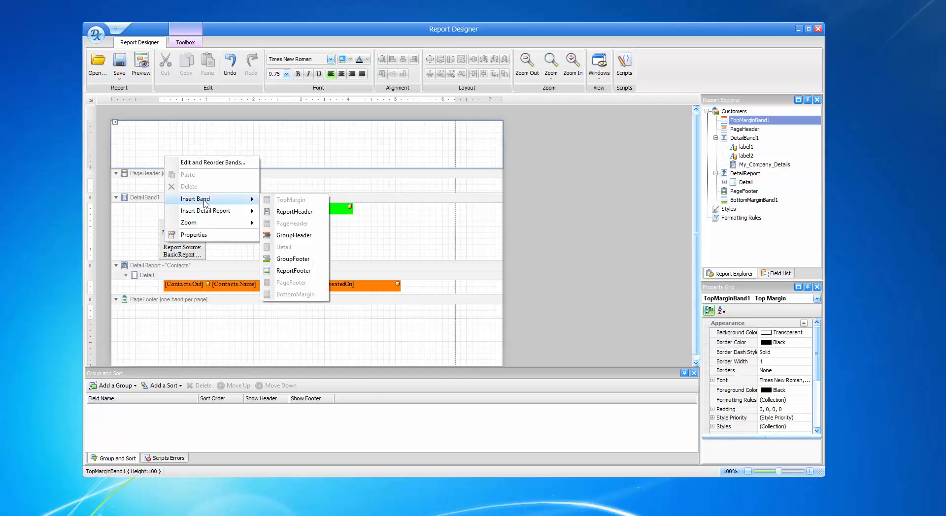
left_click(281, 215)
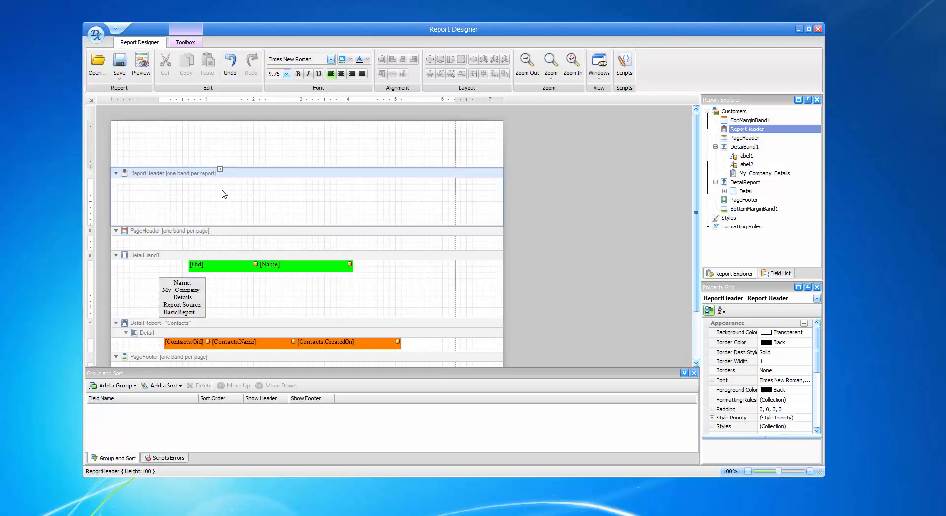
- Move the My_Company_Details subreport into the ReportHeader at 0,0, widen it to 350, and shrink DetailBand1 to its label row
left_click_drag(184, 302, 325, 199)
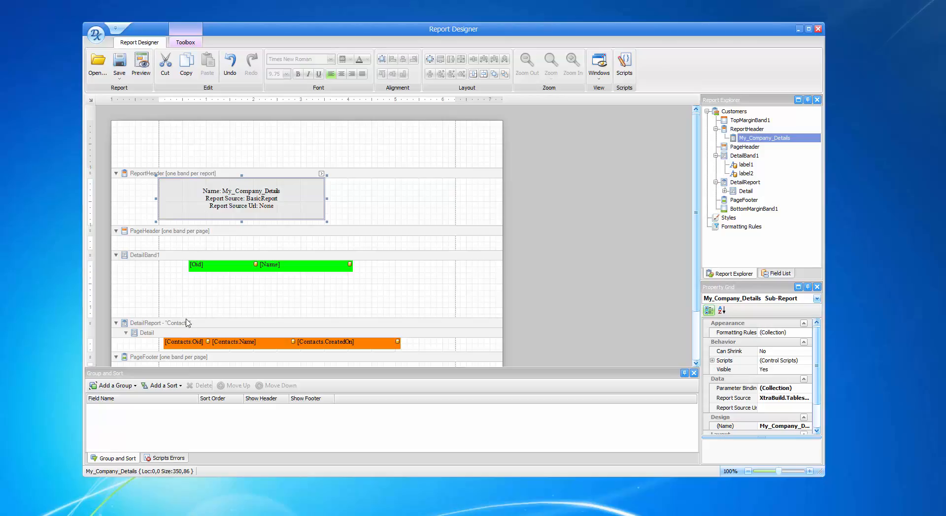
left_click_drag(186, 322, 168, 247)
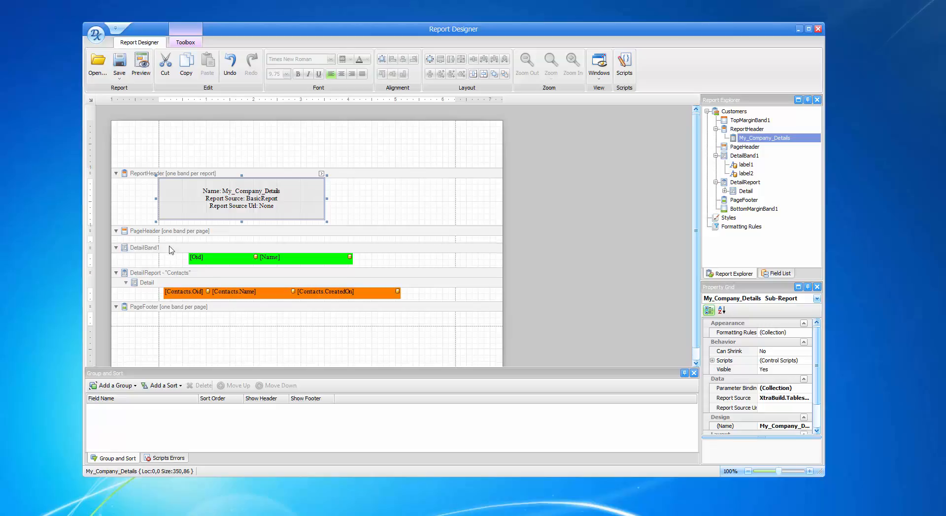
- Preview the Customers report with its company header, and close the preview and the report design
left_click(141, 63)
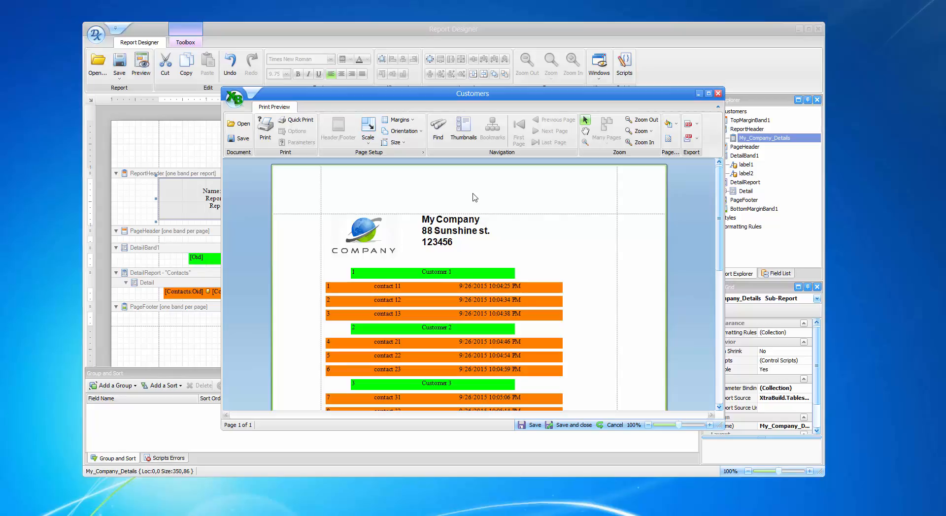
left_click(719, 95)
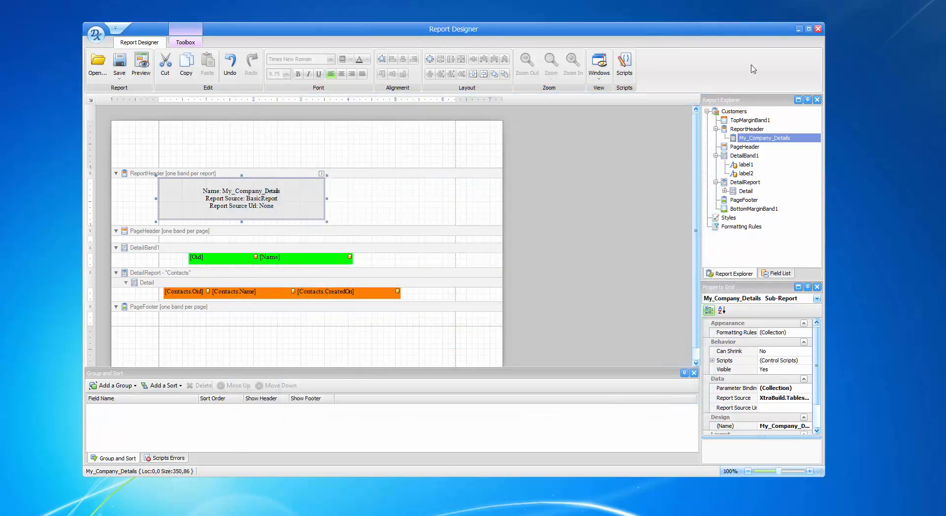
left_click(799, 28)
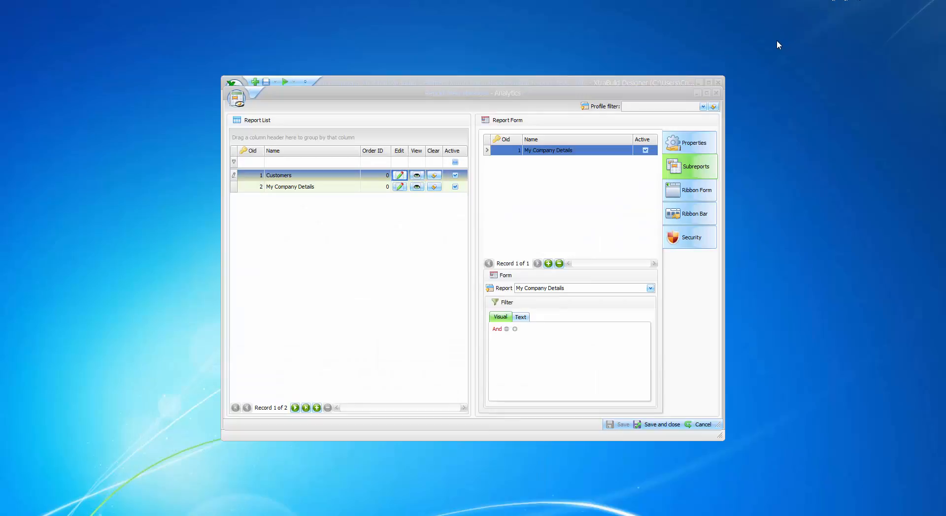